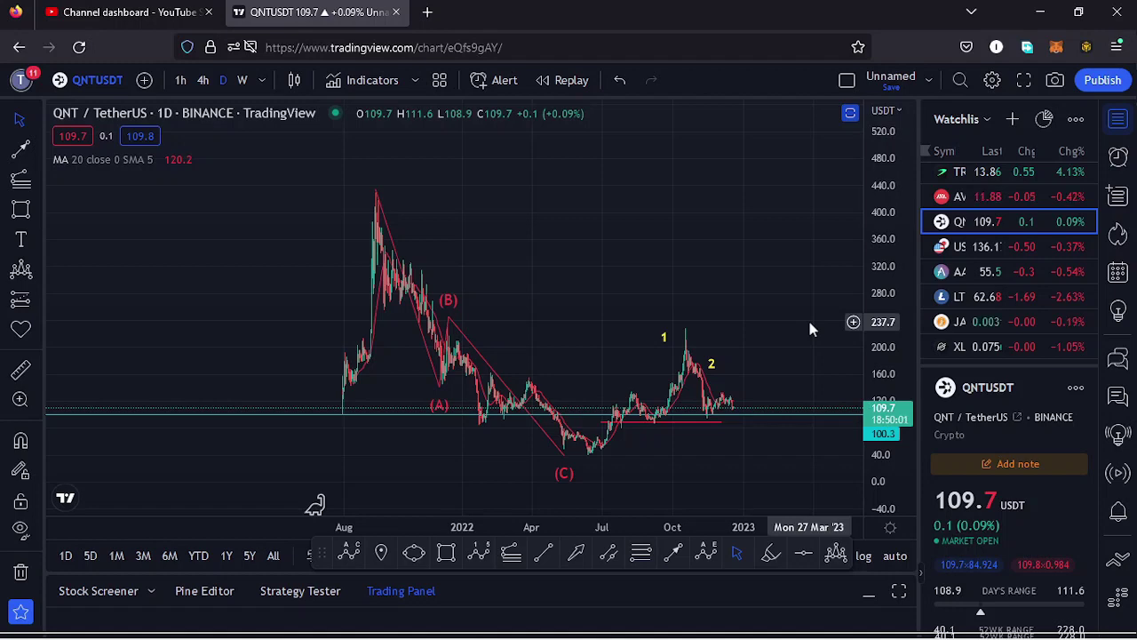
Step: Hide the watchlist and examine the A-B-C correction on the daily QNTUSDT chart
click(1118, 120)
scroll(746, 309, up, 2)
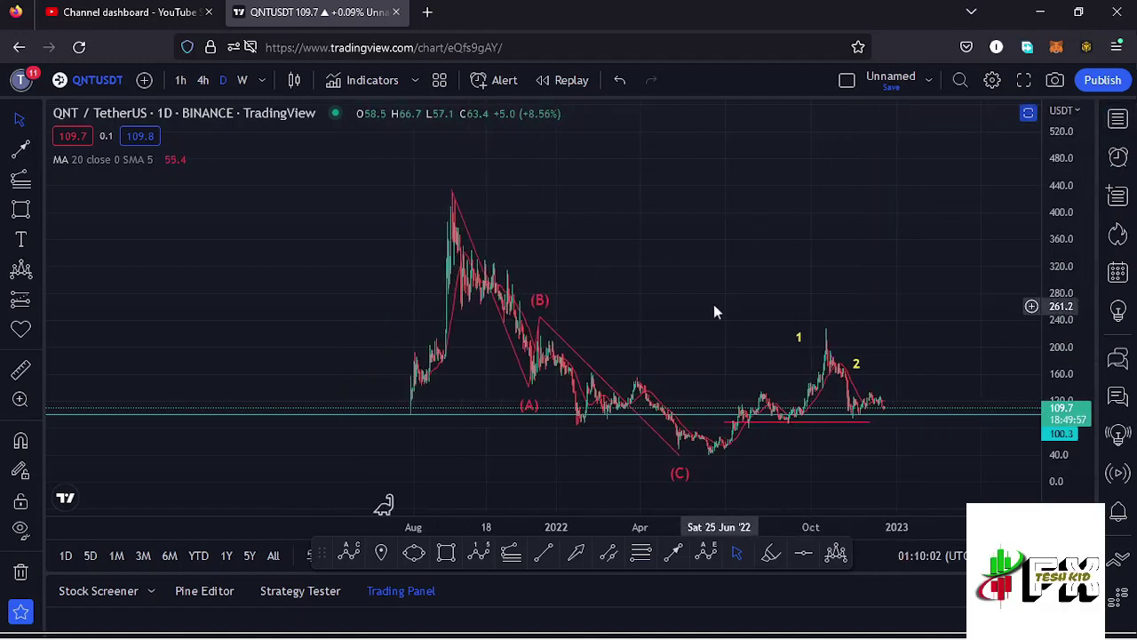
scroll(749, 296, down, 3)
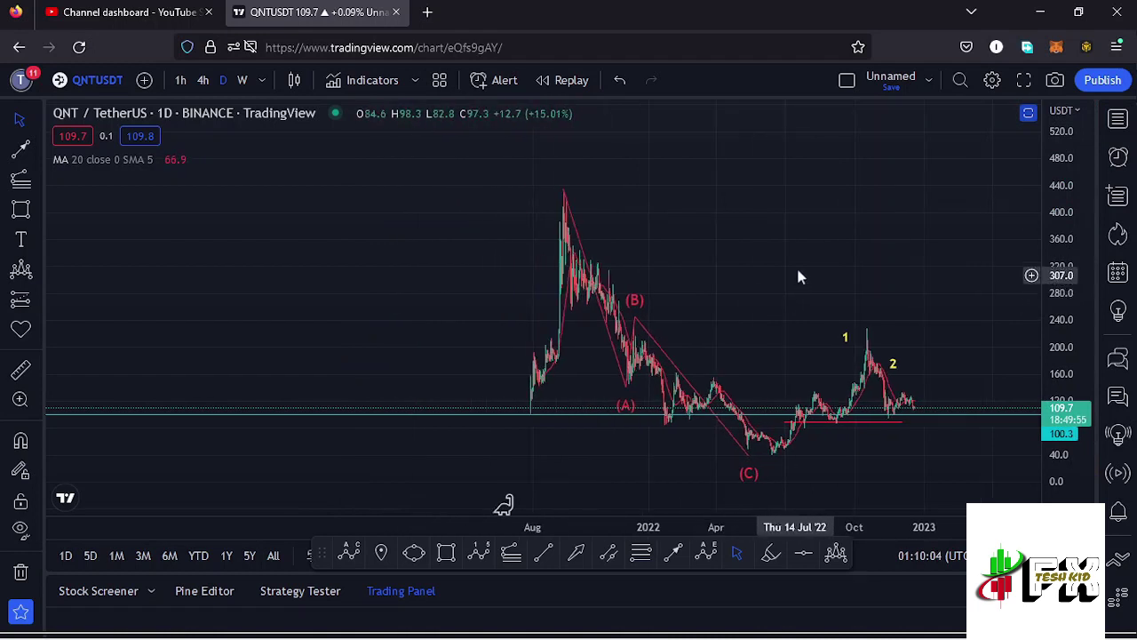
drag(797, 275, 741, 282)
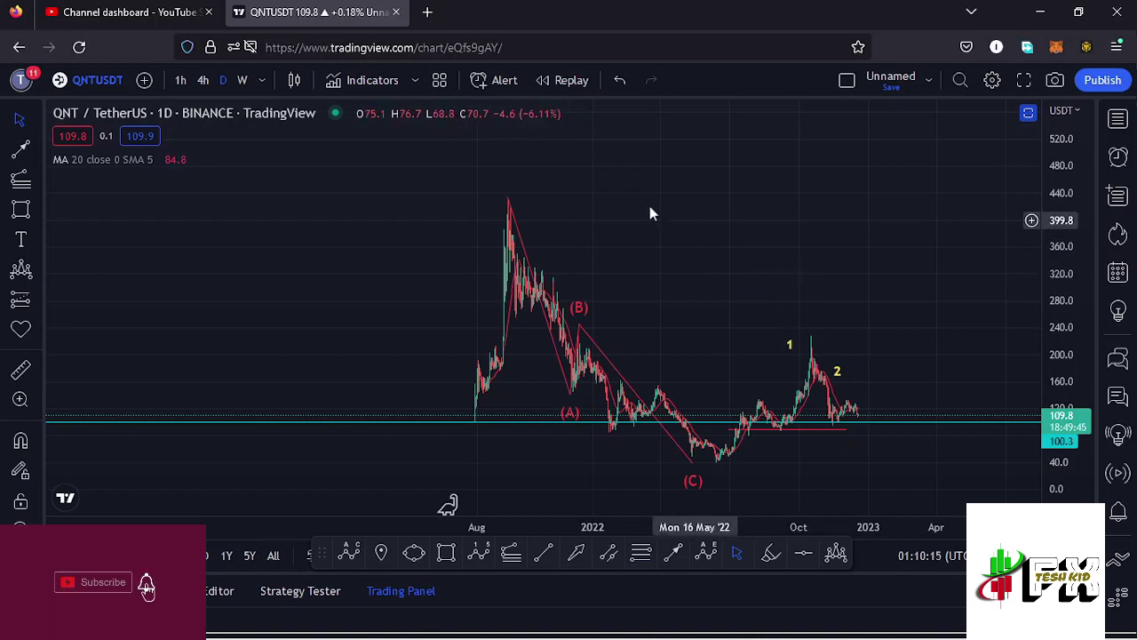
click(523, 229)
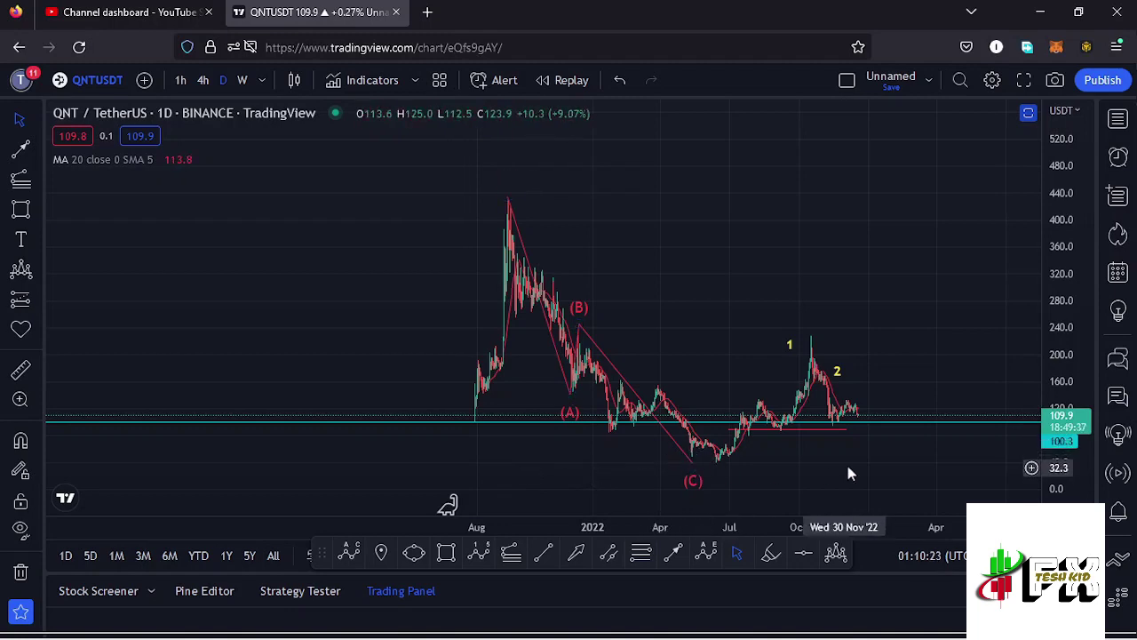
drag(847, 469, 769, 444)
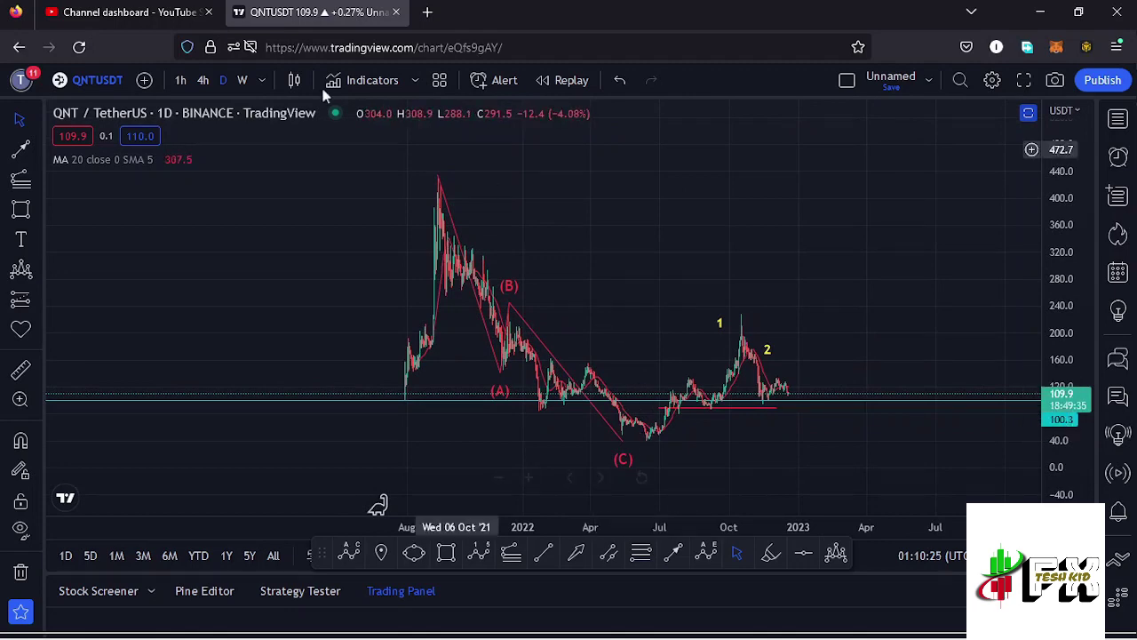
Step: Switch the QNTUSDT chart to the 4-hour timeframe
click(204, 80)
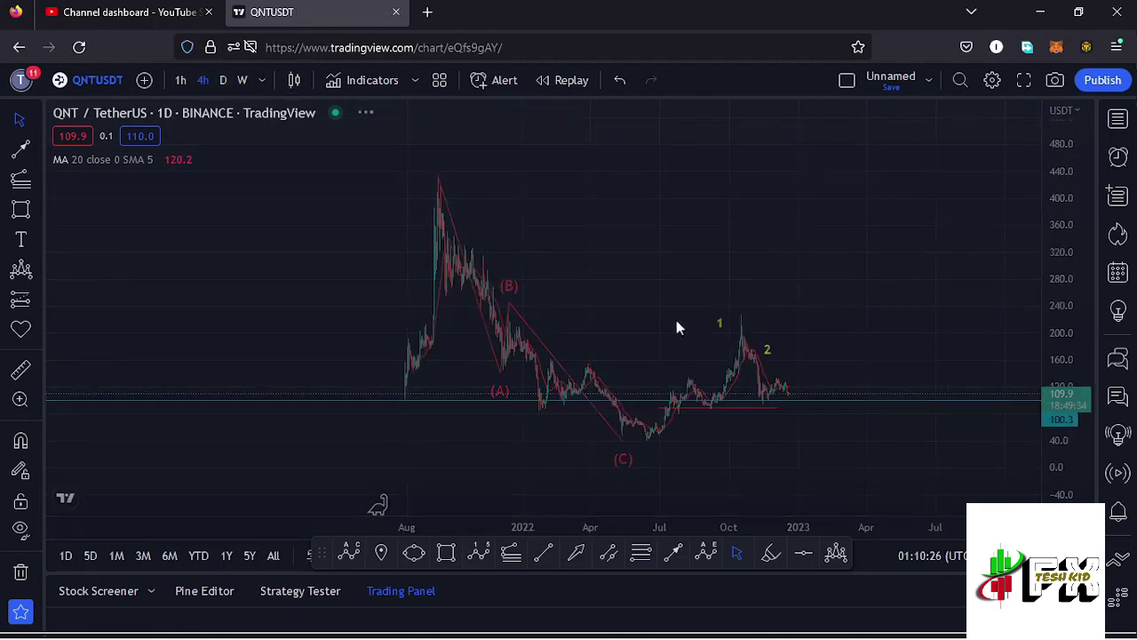
drag(679, 312, 807, 209)
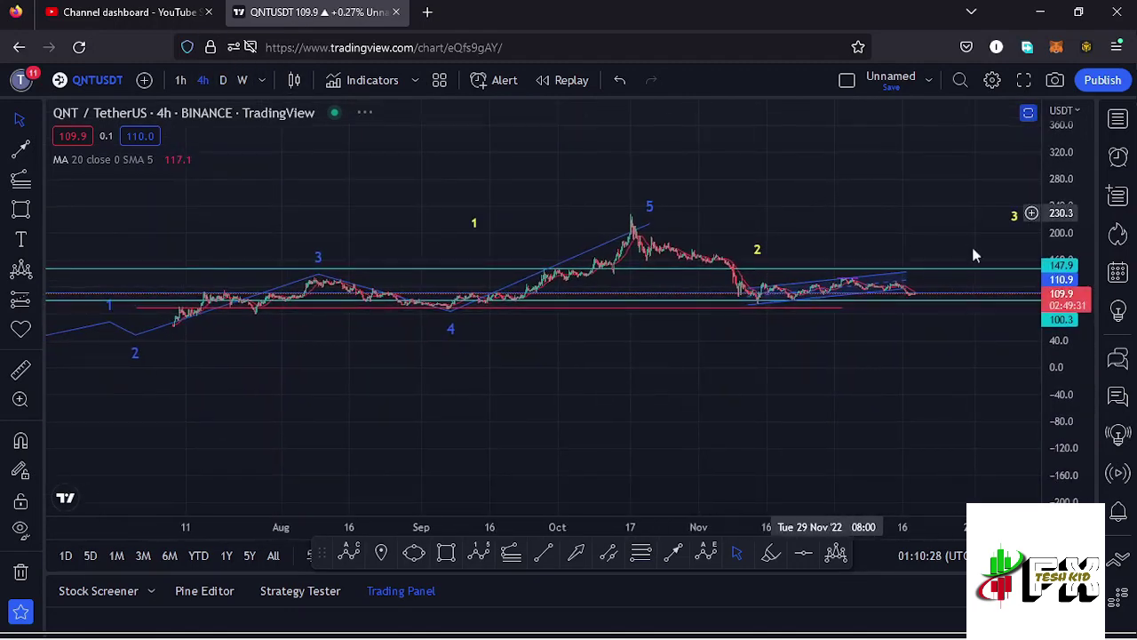
drag(1063, 349, 1062, 251)
scroll(655, 381, down, 5)
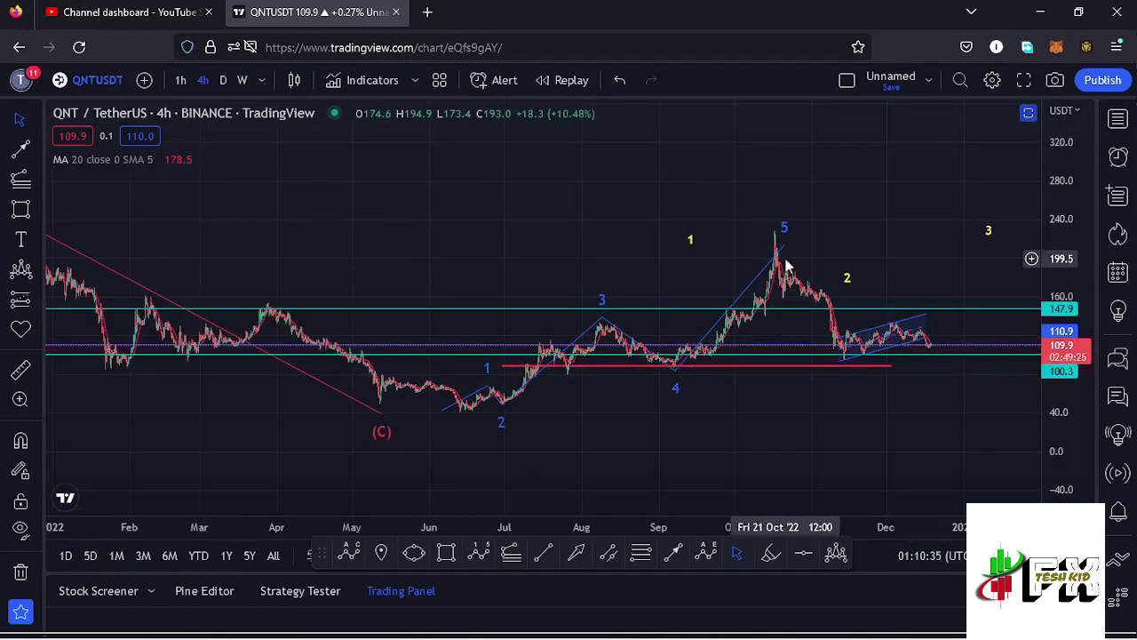
Step: Adjust the position of the yellow wave 1 label and raise the blue wave 5 endpoint to about 220 near the October peak
drag(690, 235, 680, 239)
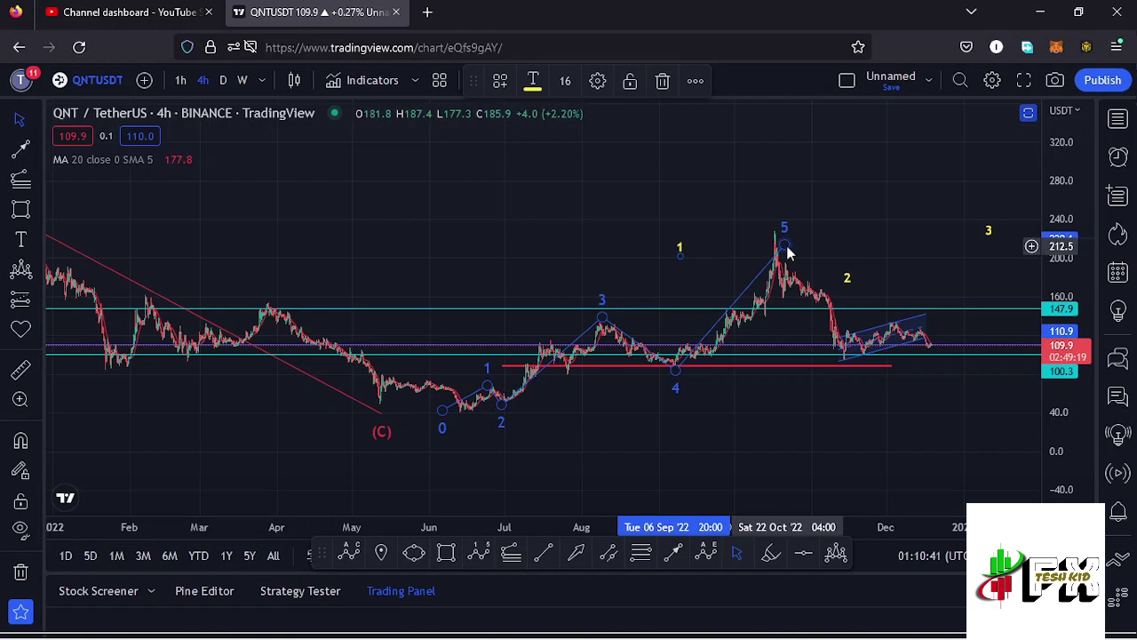
drag(786, 253, 789, 246)
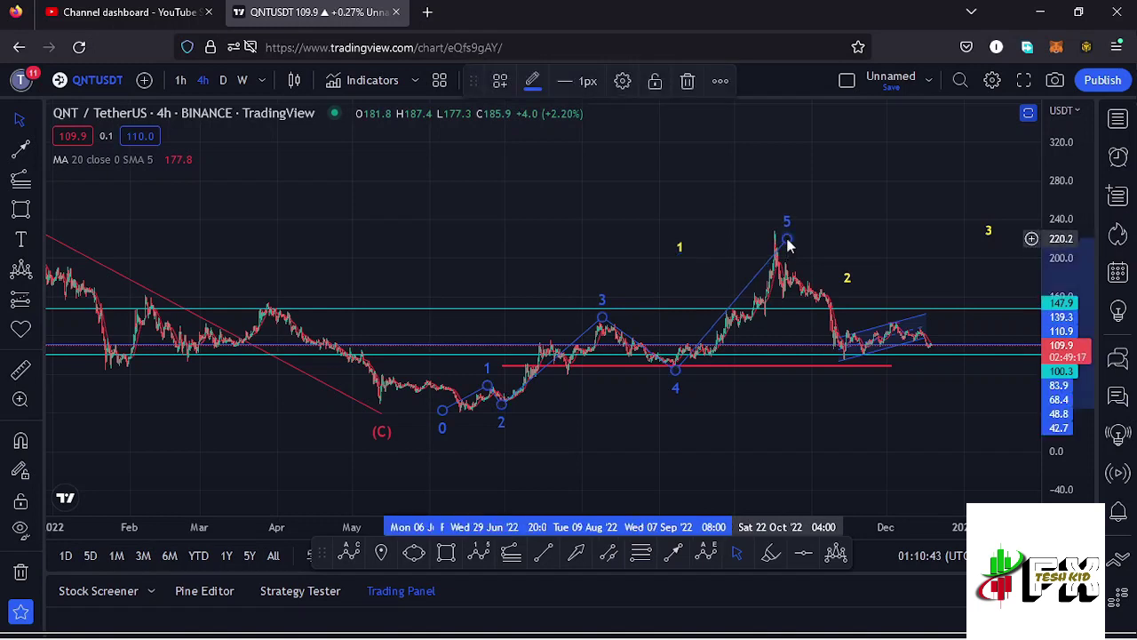
click(680, 248)
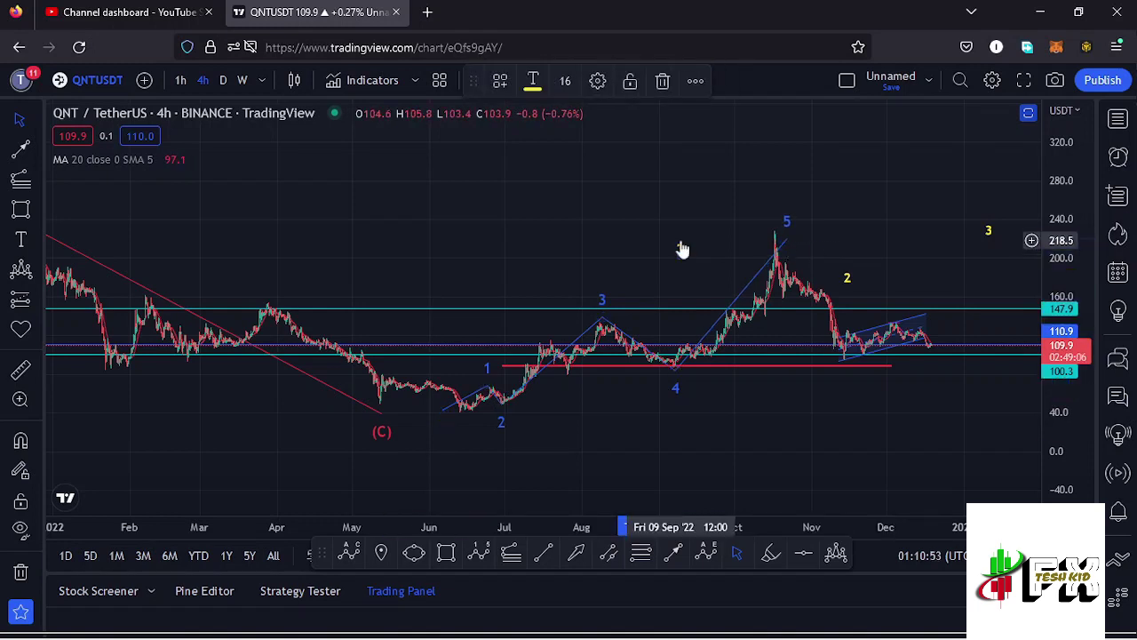
click(686, 251)
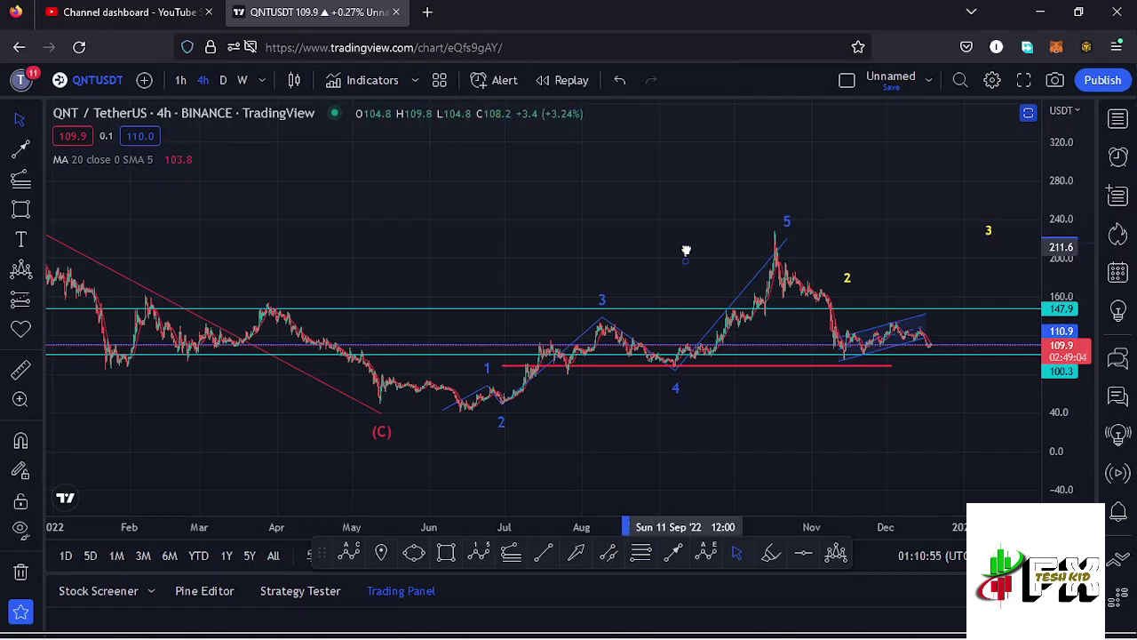
Step: Reposition the yellow wave 2 label to about 178.5 at 17 November 2022, beside the post-peak decline
drag(680, 264, 564, 243)
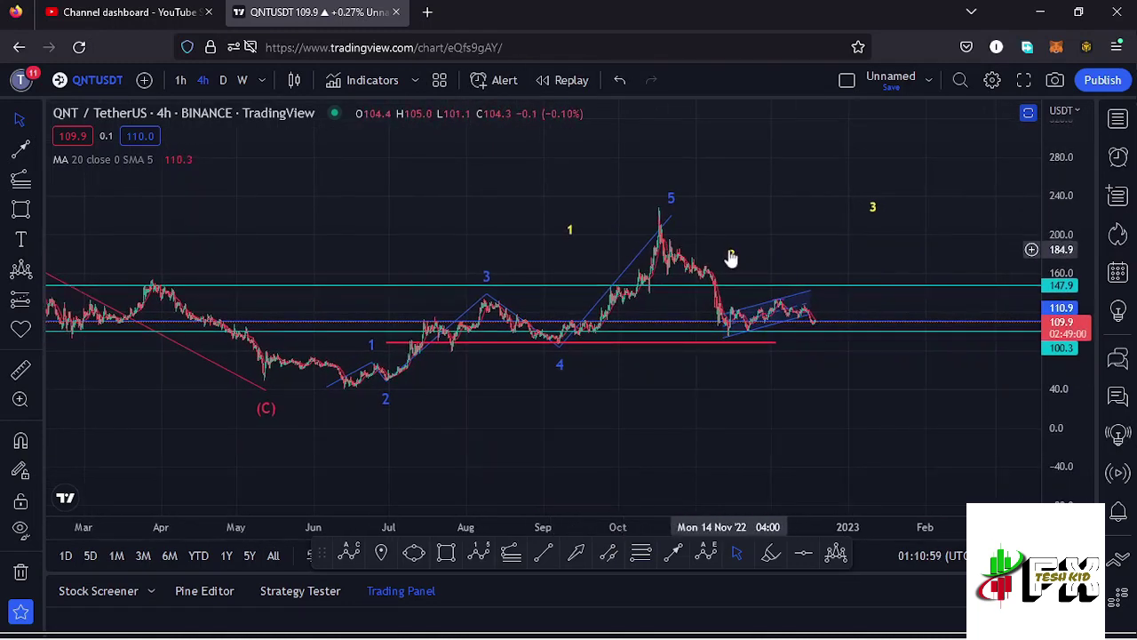
drag(732, 258, 735, 264)
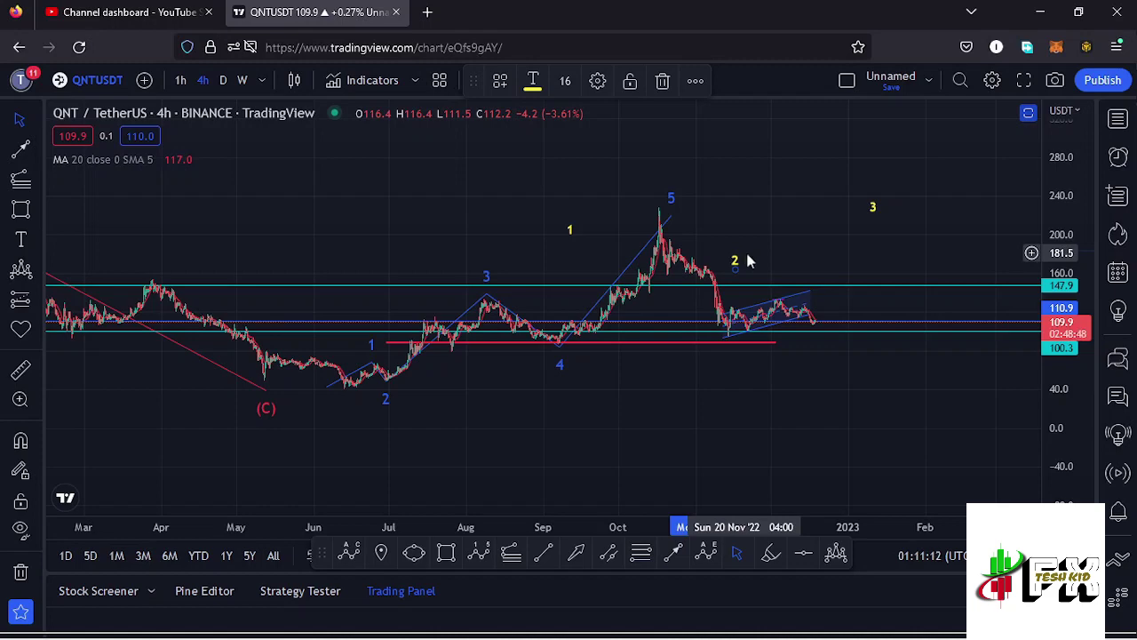
drag(1066, 330, 1066, 338)
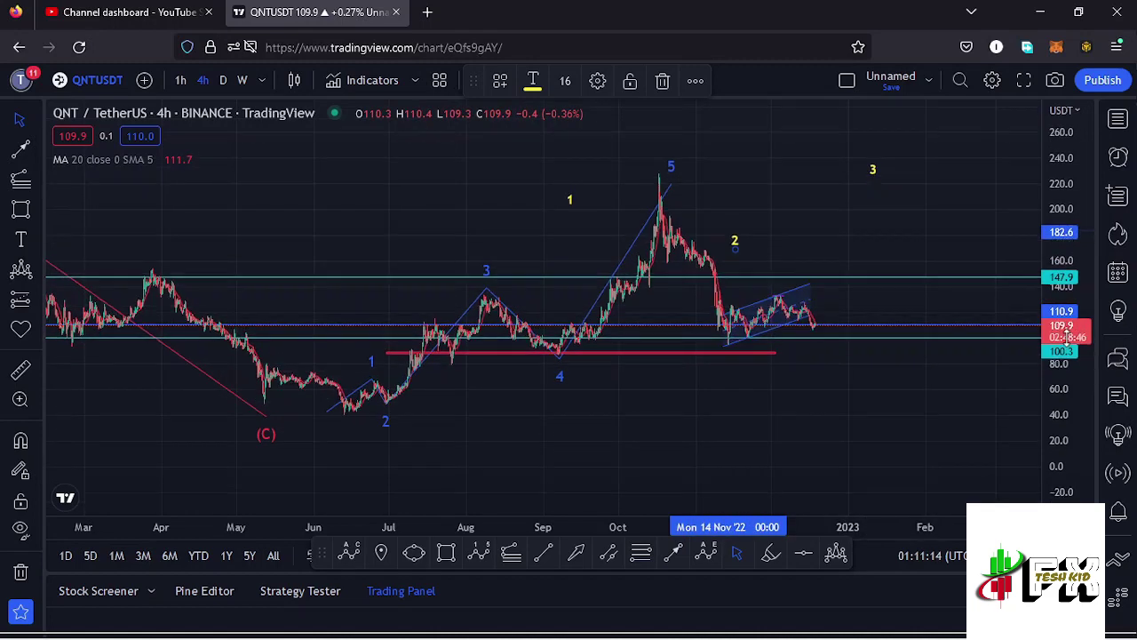
scroll(1066, 337, up, 4)
scroll(790, 328, up, 4)
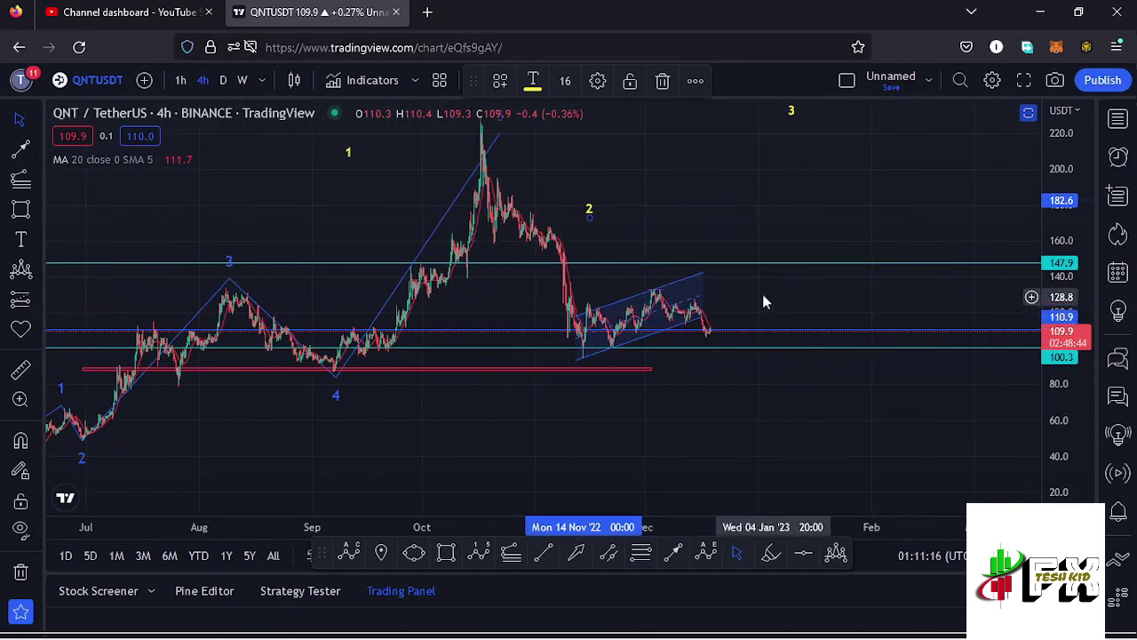
drag(763, 302, 846, 327)
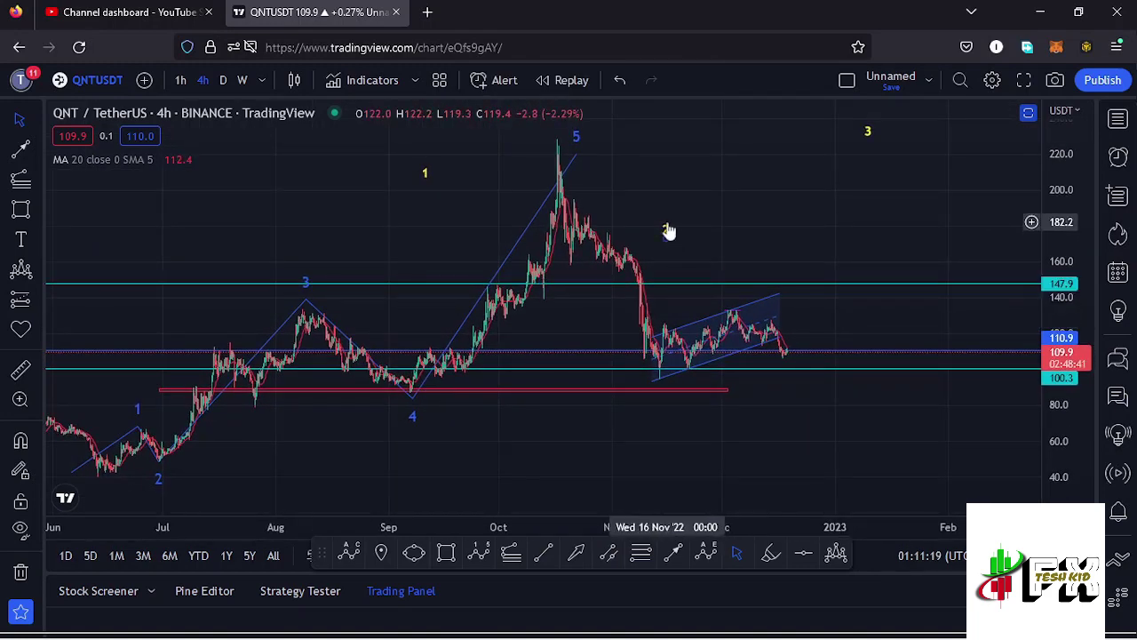
drag(669, 231, 680, 238)
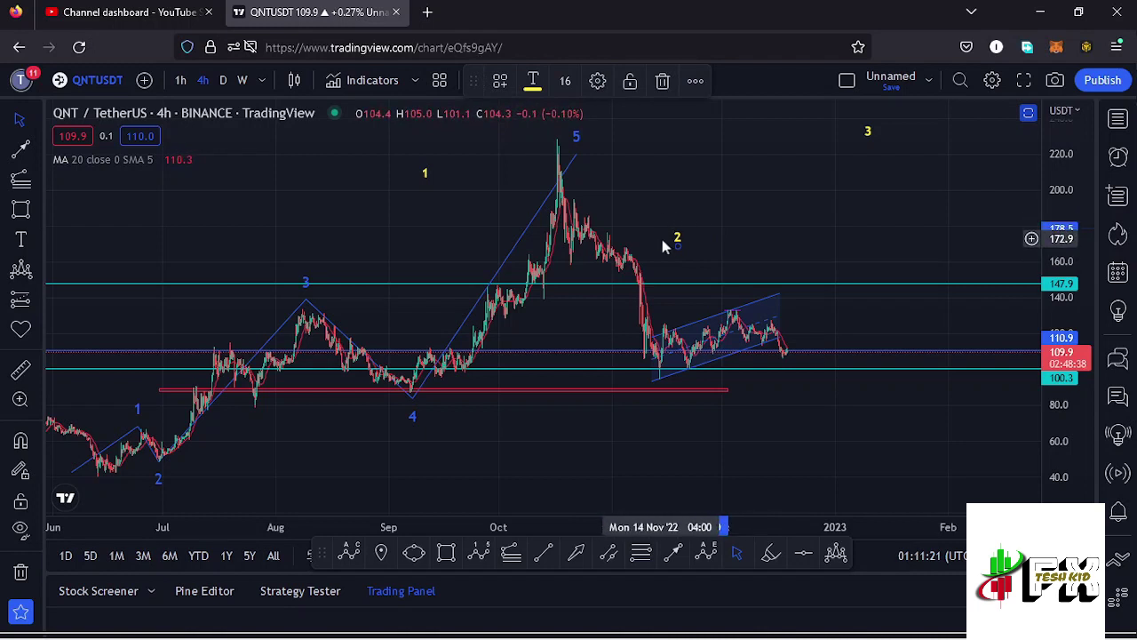
Step: Draw a trend line along the wave 2 decline from about 223.5 at the mid-October peak to about 94.9 on 14 November 2022
click(542, 557)
click(548, 147)
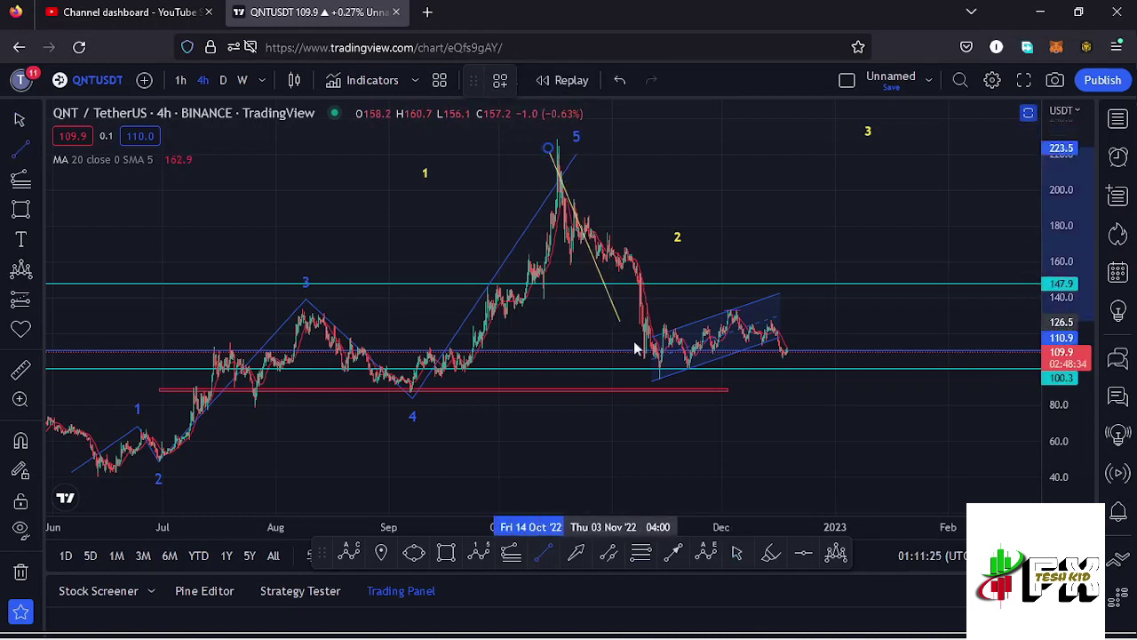
click(661, 384)
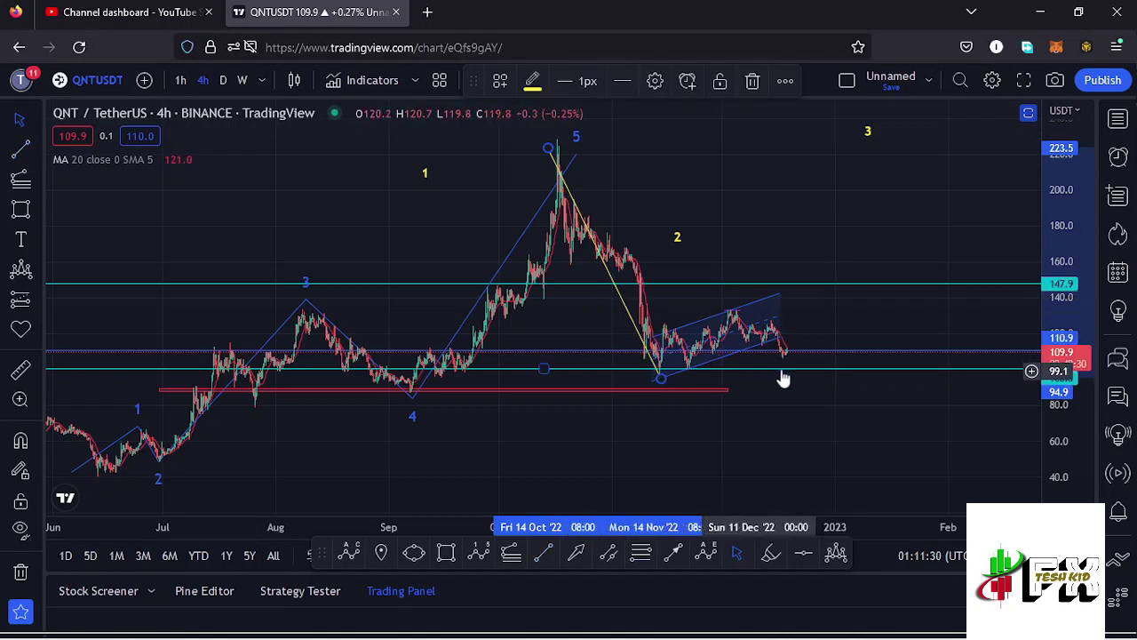
Step: Draw an arrow along the recent drop below the rising channel, from about 111.3 down to the 17 December low at about 106.3
drag(841, 324, 808, 296)
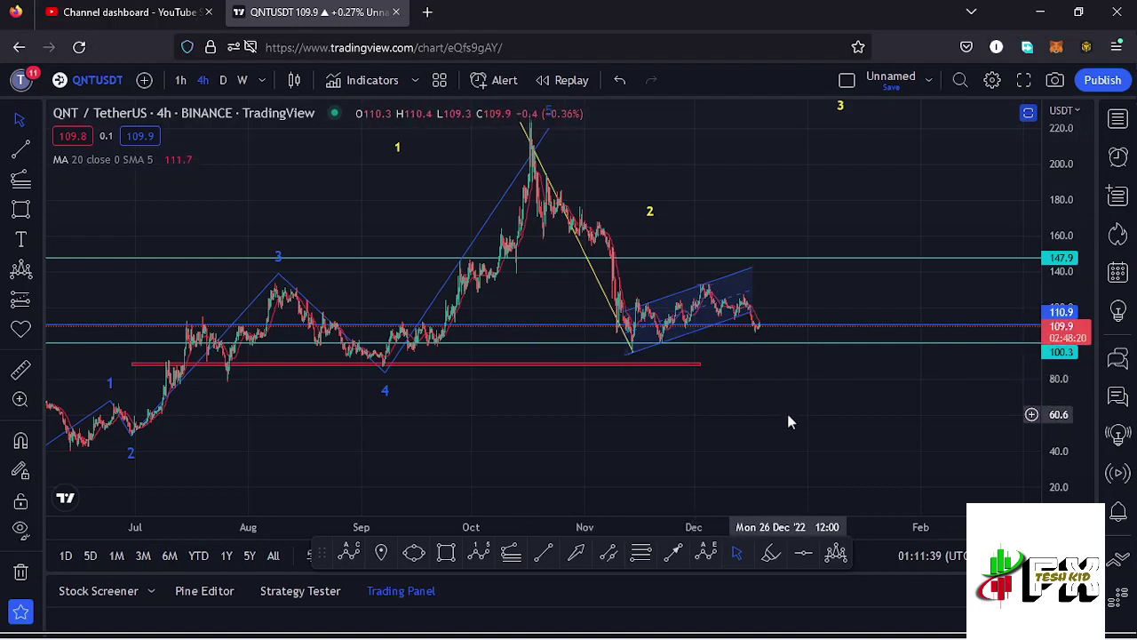
drag(799, 299, 804, 289)
mouse_move(1068, 357)
mouse_down()
mouse_move(1068, 334)
mouse_move(1070, 345)
mouse_up()
scroll(1069, 345, up, 5)
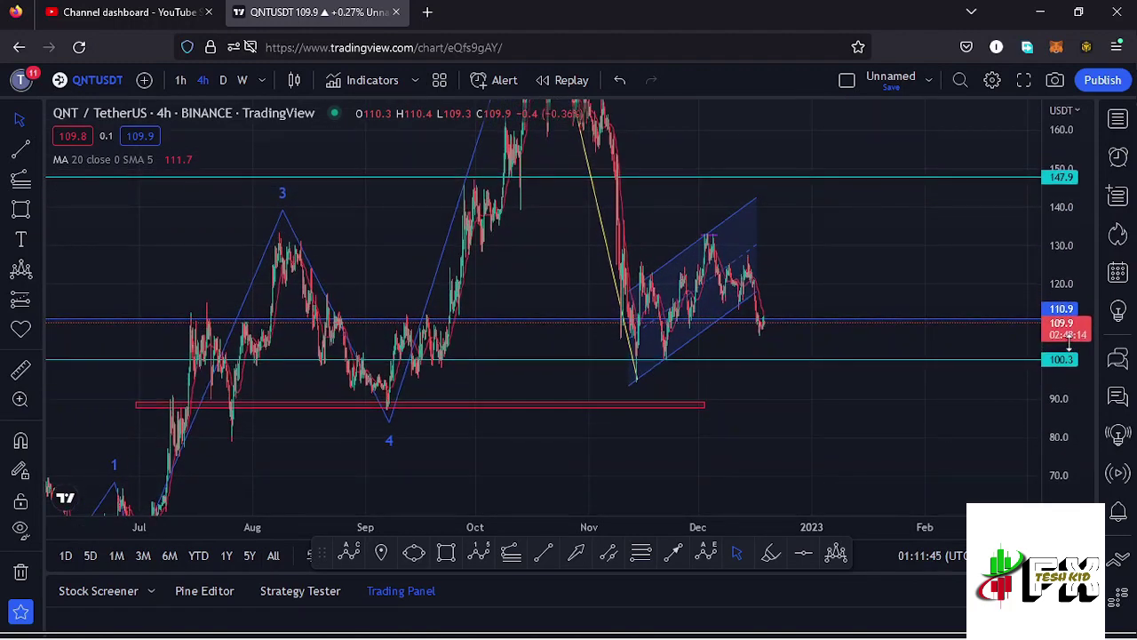
scroll(617, 360, up, 5)
scroll(638, 359, up, 2)
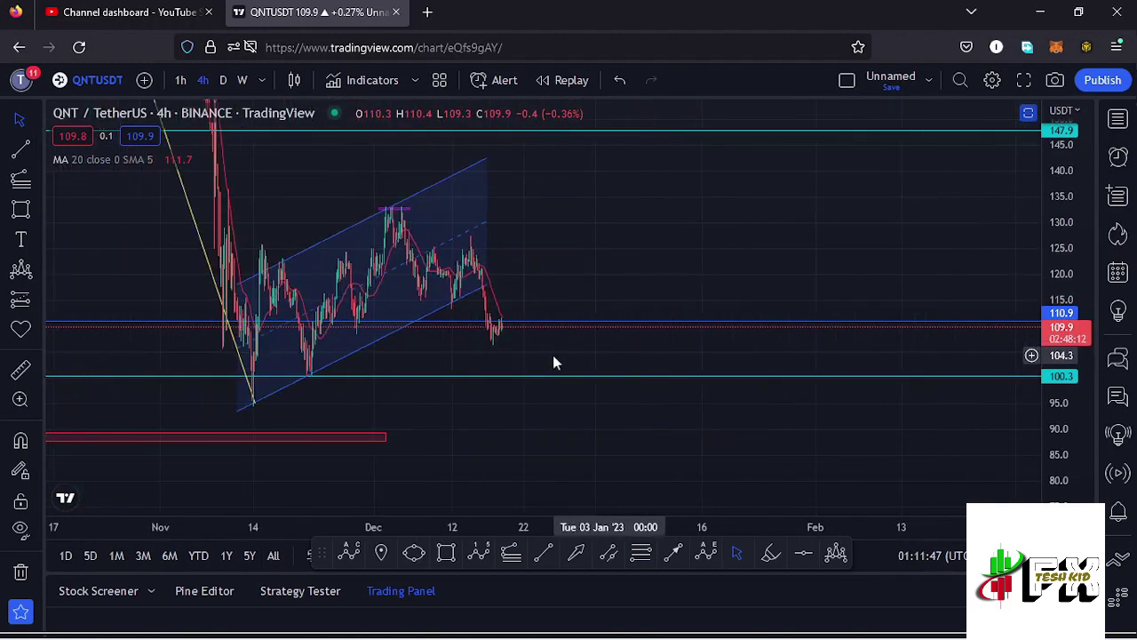
scroll(670, 400, up, 3)
scroll(664, 382, up, 3)
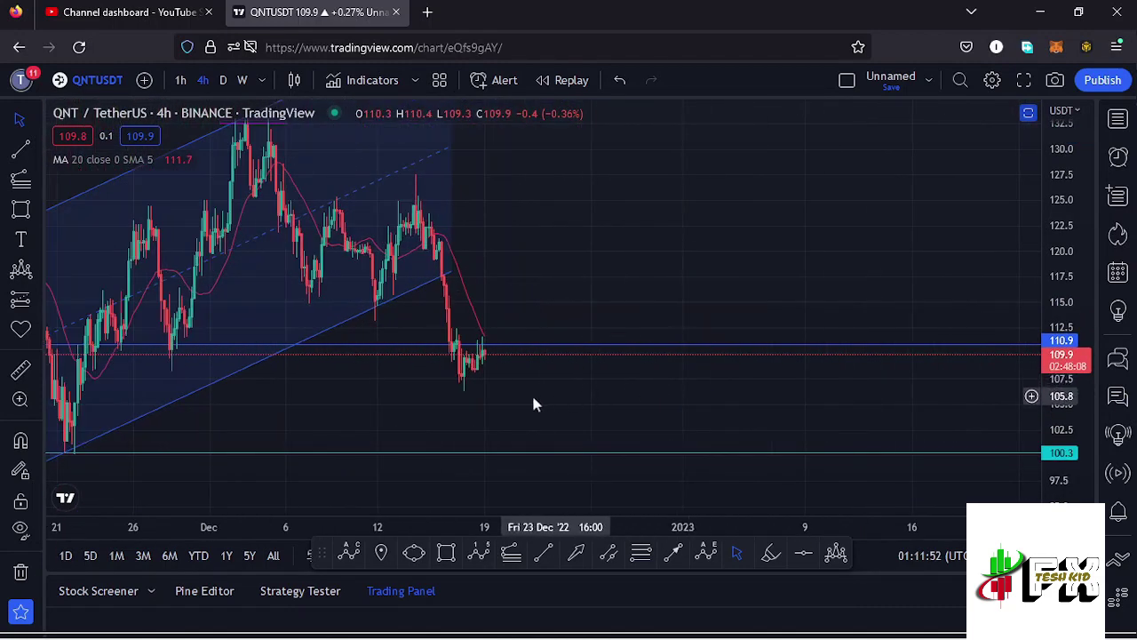
drag(535, 402, 798, 395)
scroll(767, 406, up, 2)
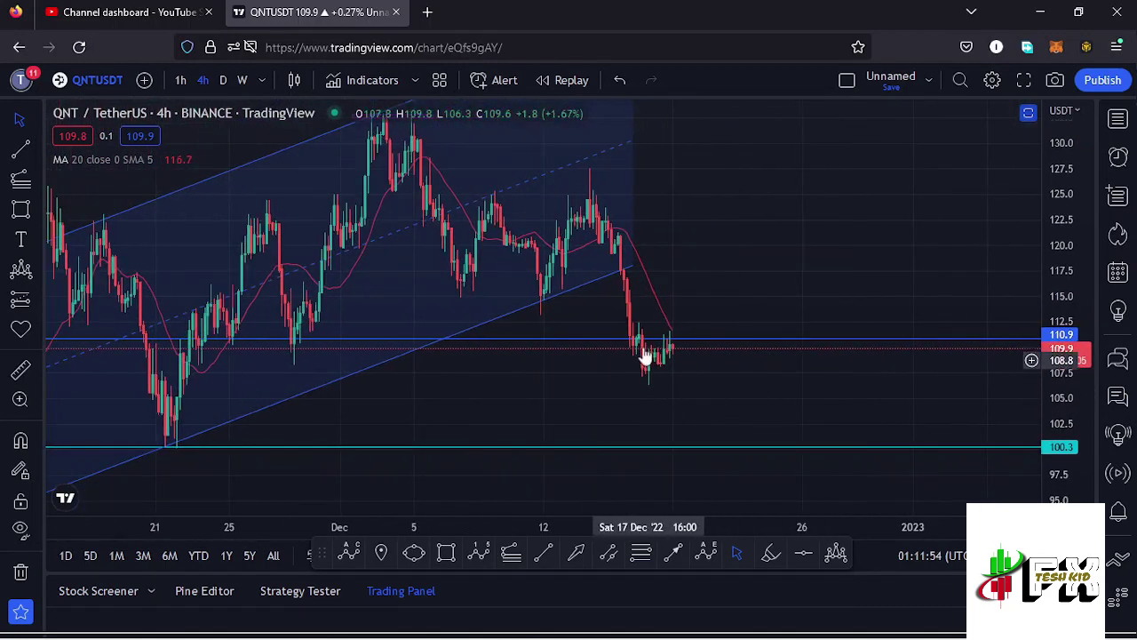
click(673, 553)
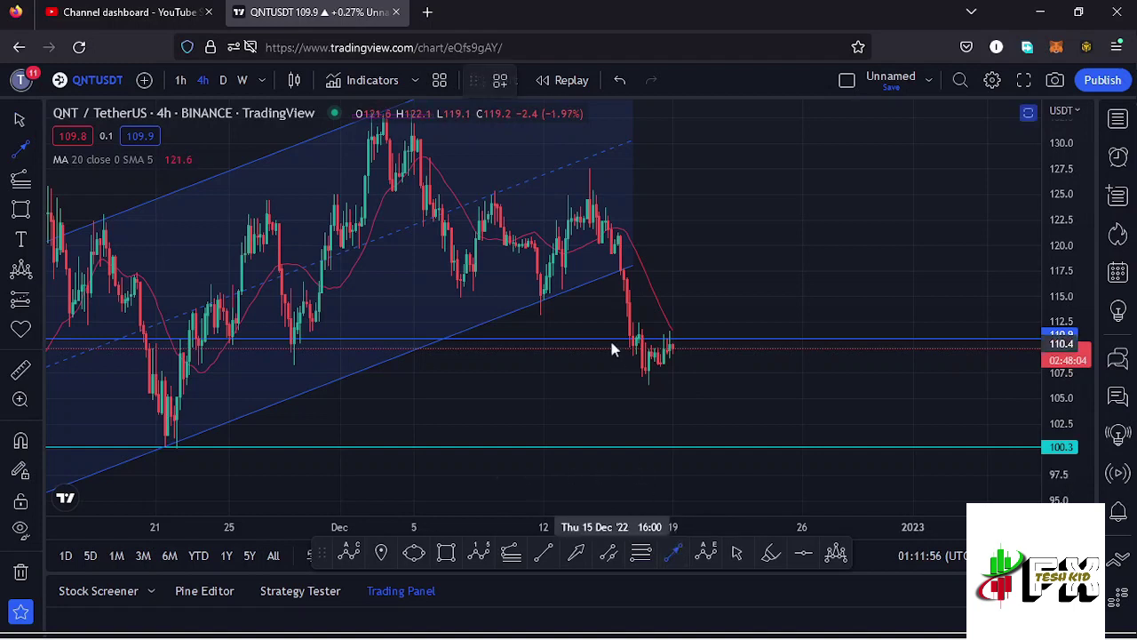
click(633, 337)
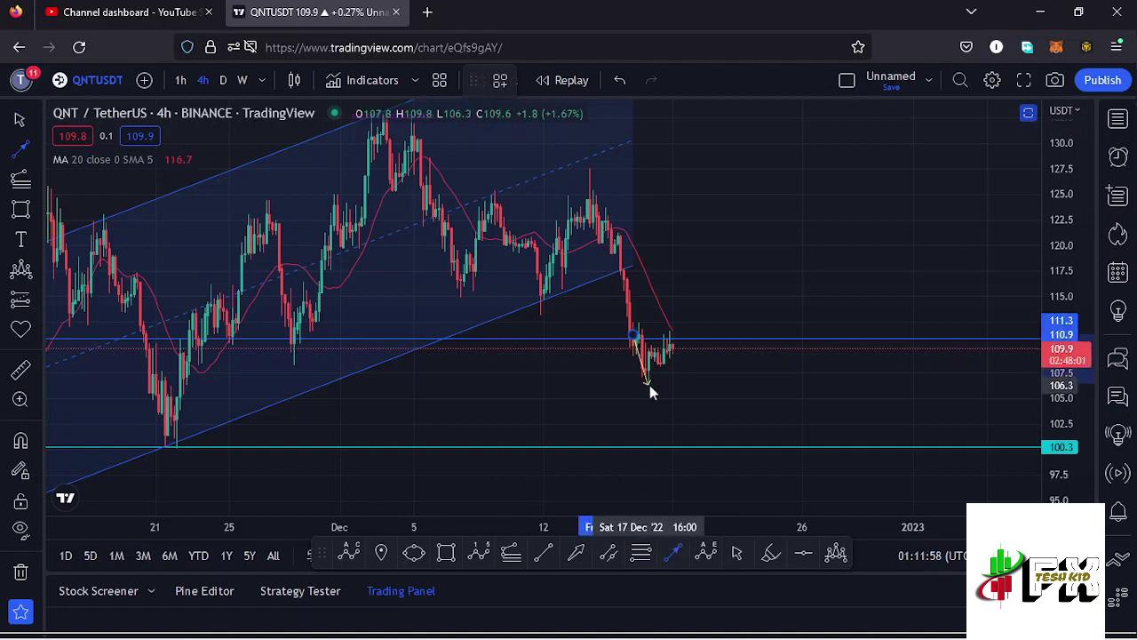
click(649, 385)
Step: Draw an upward arrow from the 17 December low at about 106.3 to the blue horizontal line at about 110.9
click(673, 552)
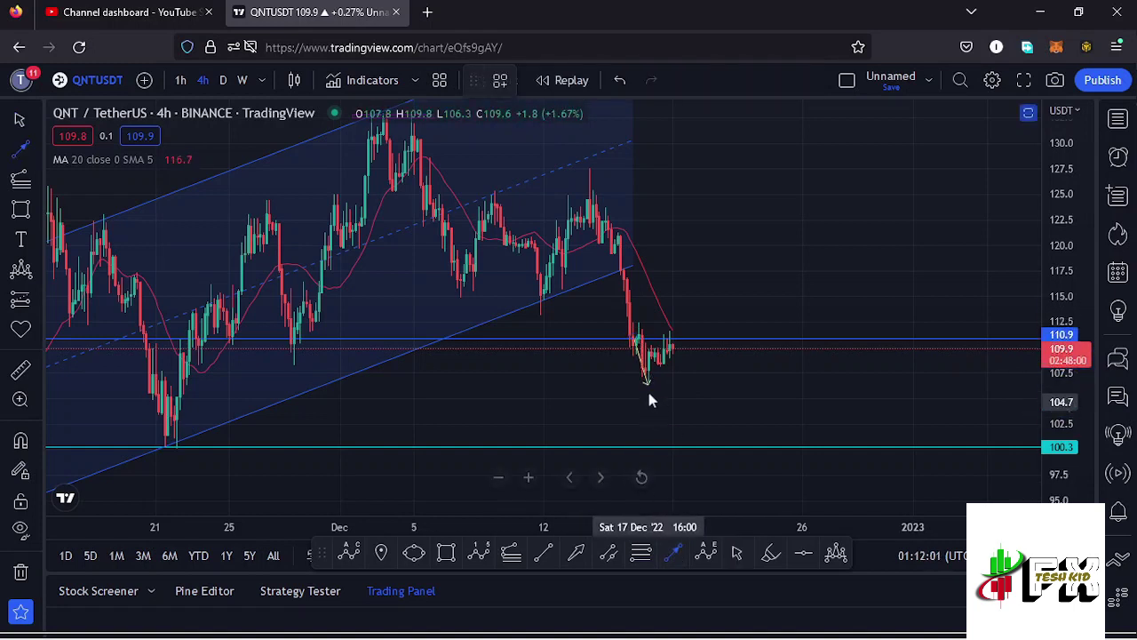
click(647, 385)
click(670, 340)
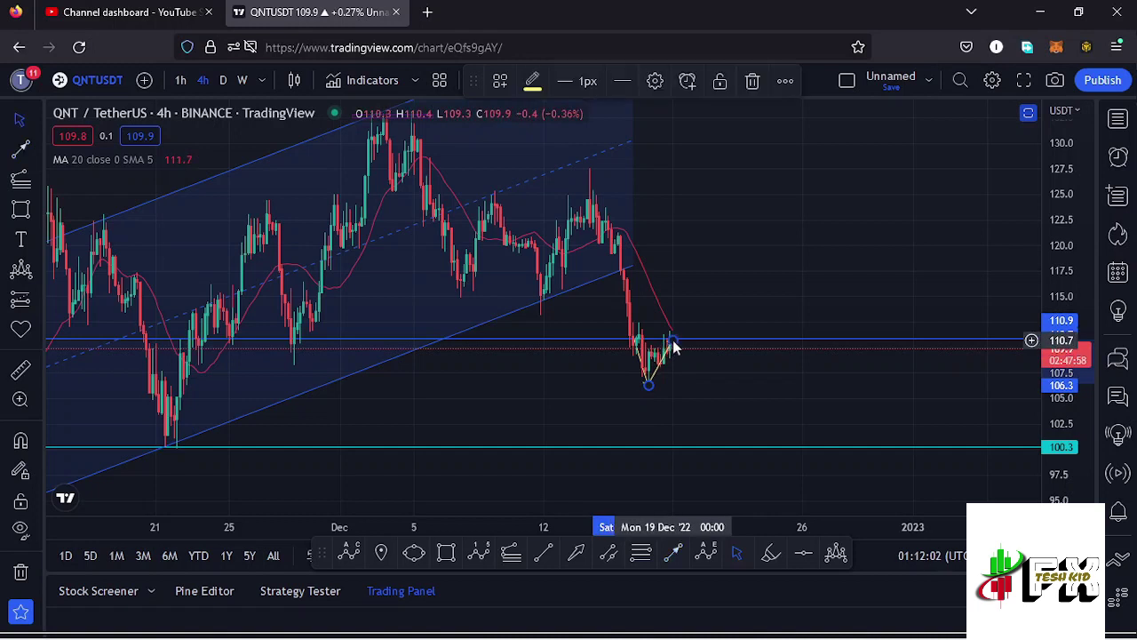
Step: Draw a projected downward arrow from about 111.0 to 100.0, and extend its tip below the 100.3 line to about 93.3
click(664, 354)
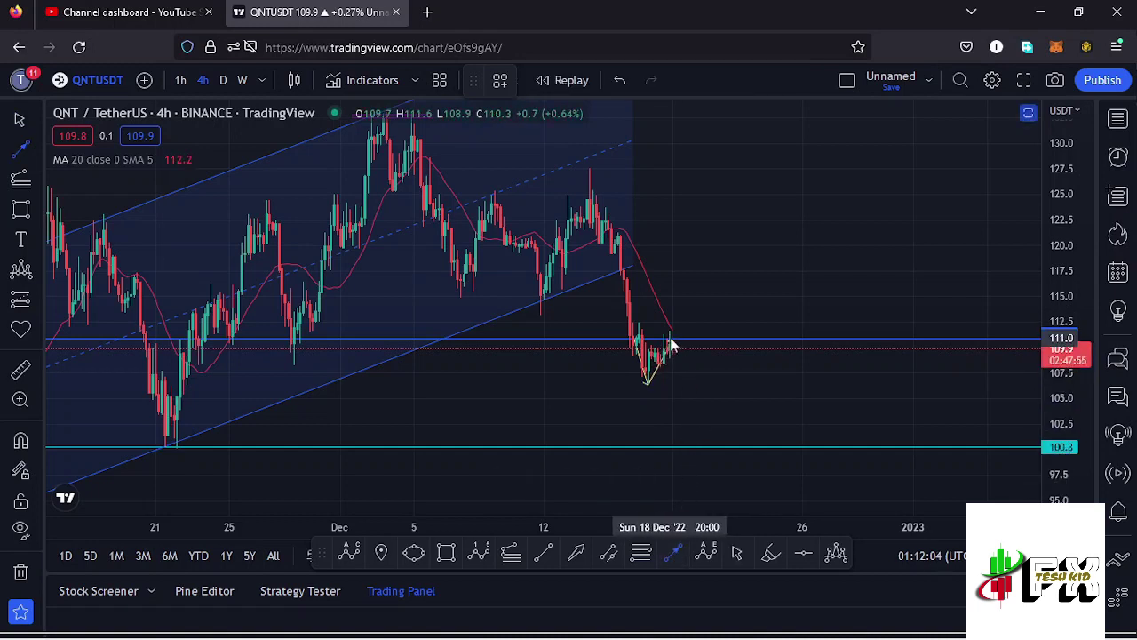
click(671, 339)
click(721, 448)
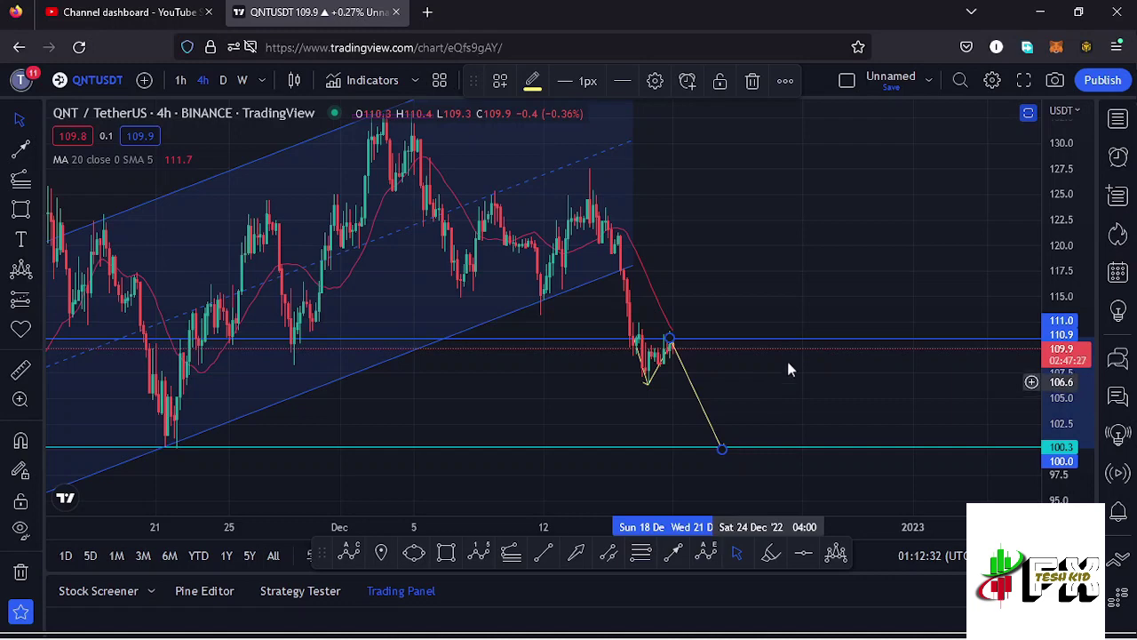
drag(1063, 285, 1061, 307)
drag(724, 401, 728, 439)
Step: Switch the QNTUSDT chart to the 1-hour timeframe
scroll(611, 448, down, 2)
scroll(622, 448, down, 2)
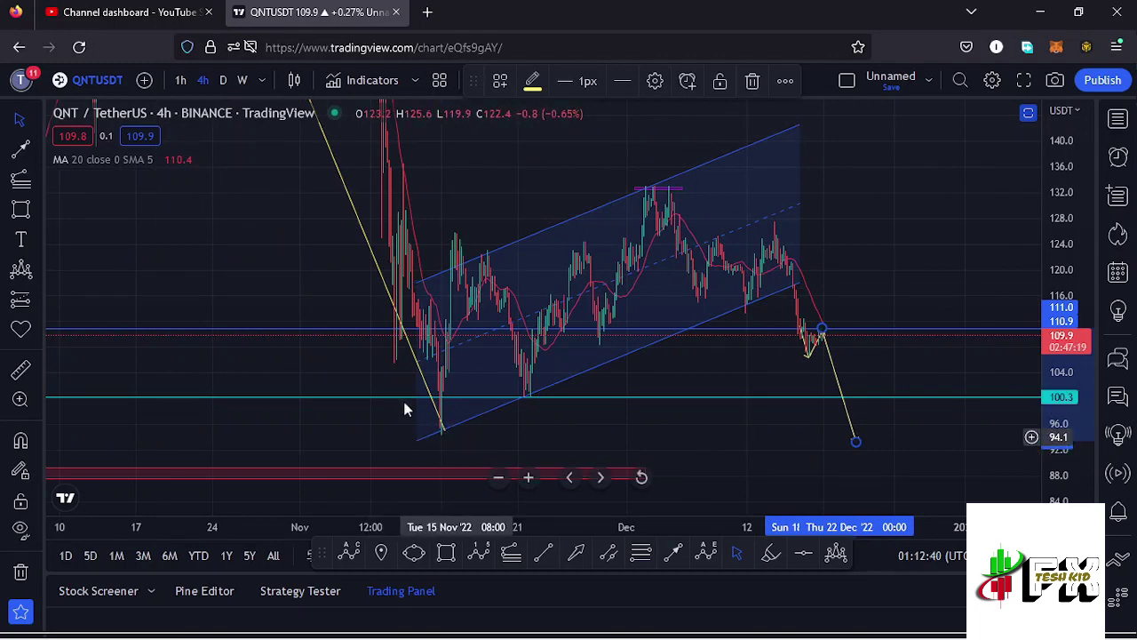
scroll(1073, 234, down, 6)
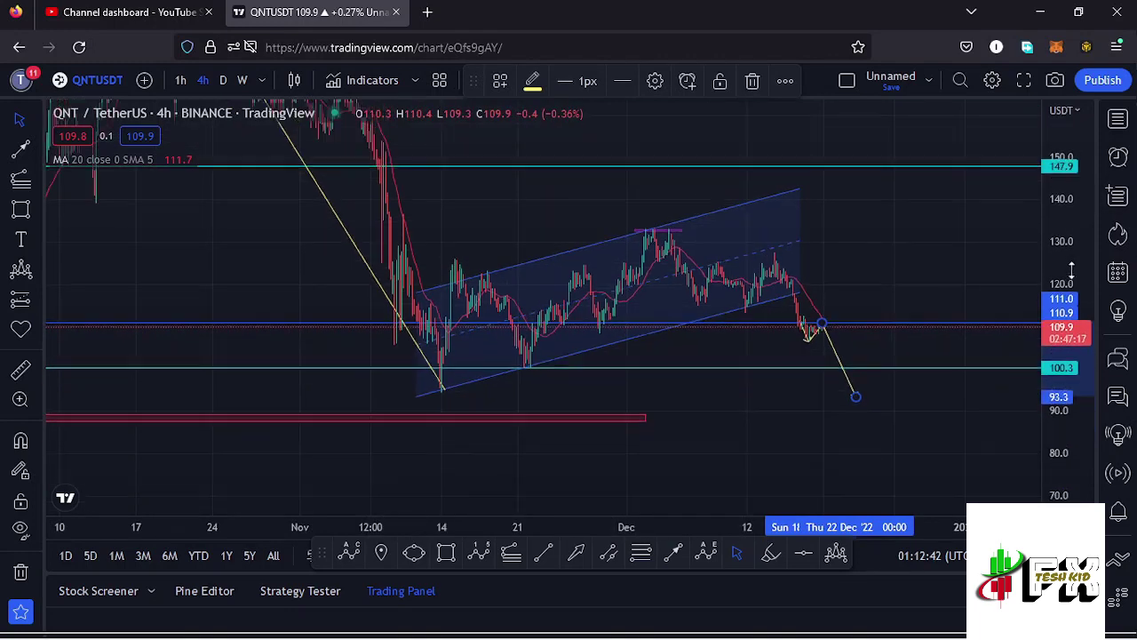
click(180, 80)
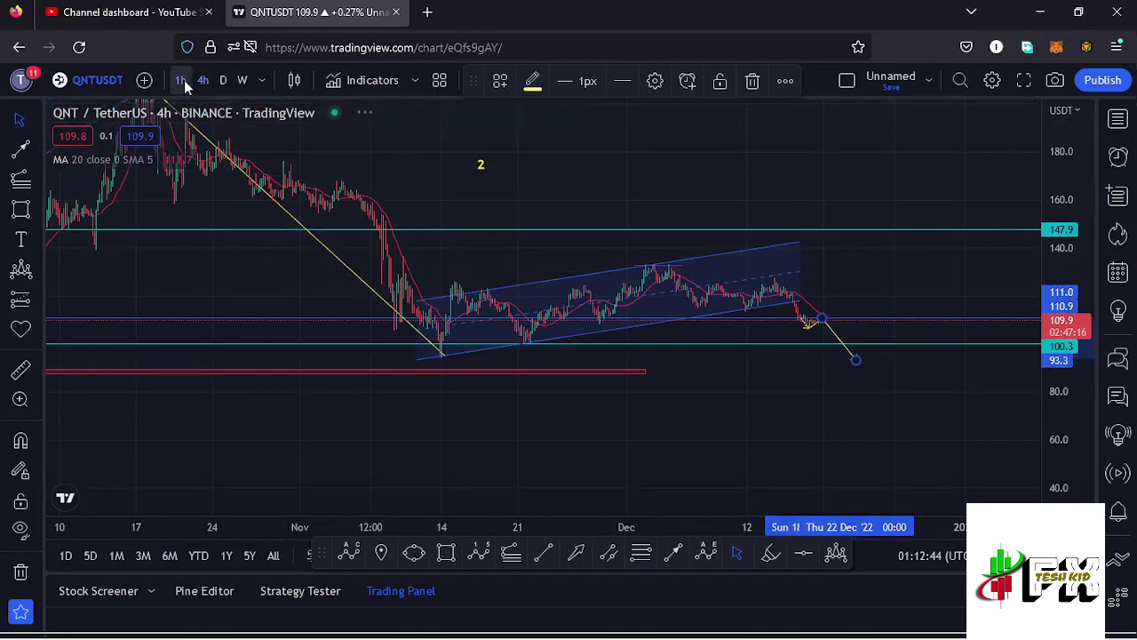
scroll(555, 350, down, 12)
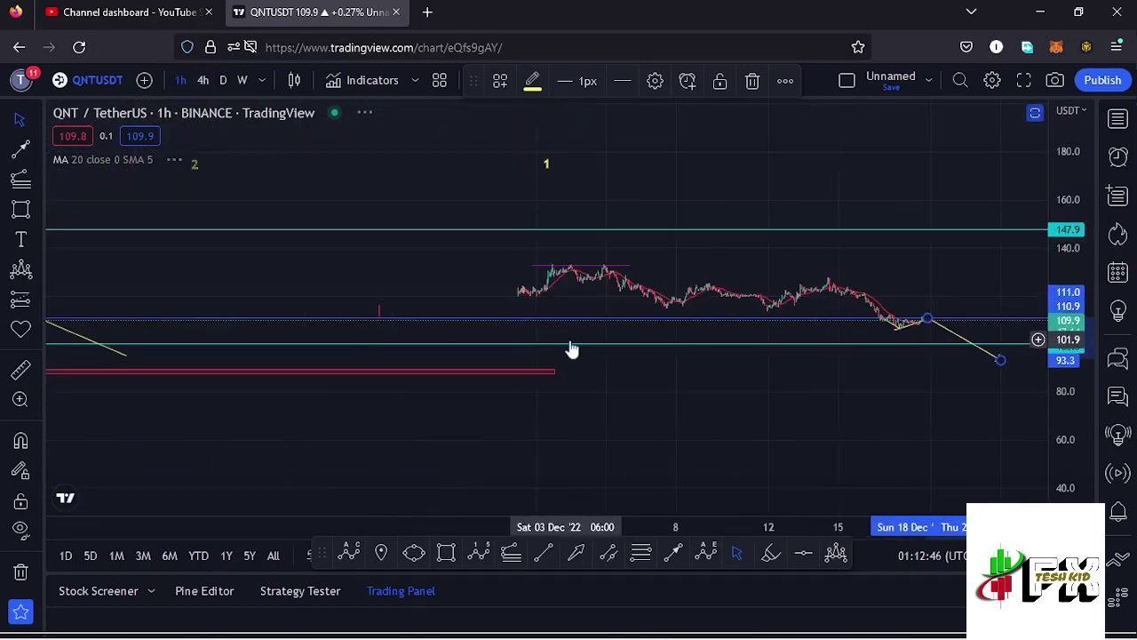
Step: Draw an Elliott ABC correction from the October peak at about 227.6 through (A) at 95.7 and (B) at 173.2 to (C) at 59.1
drag(886, 263, 826, 314)
scroll(646, 333, down, 4)
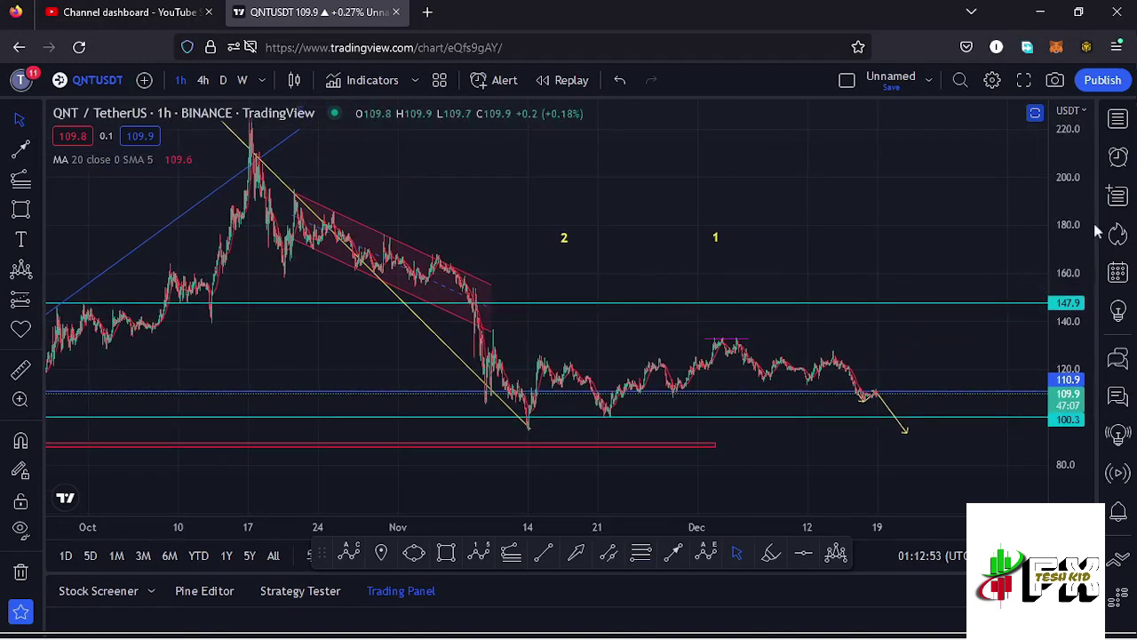
drag(1073, 225, 1071, 322)
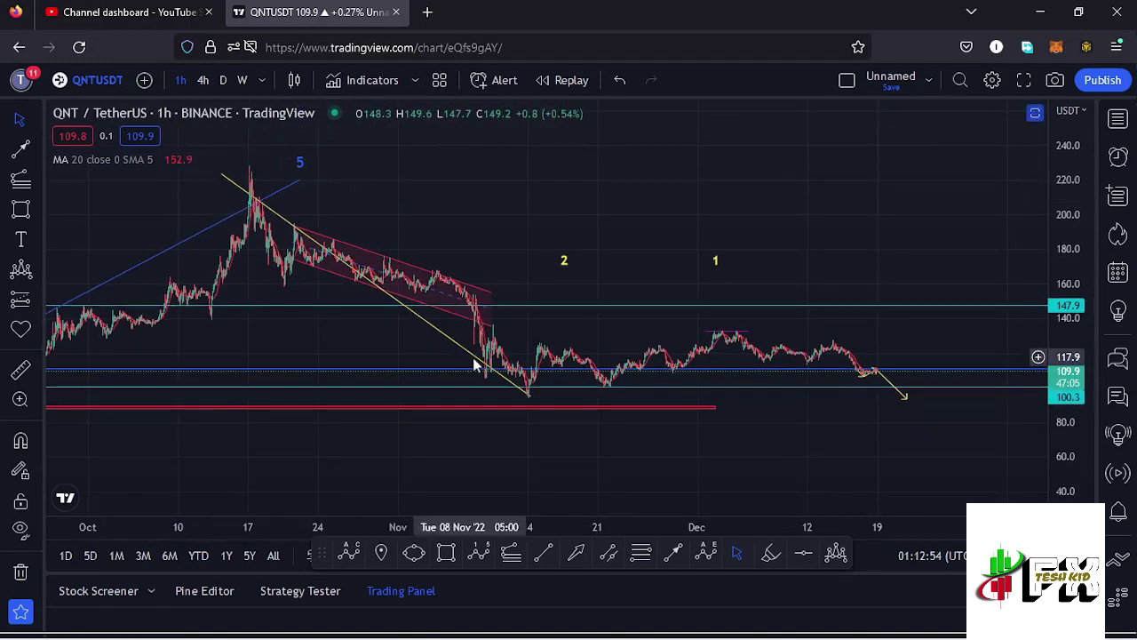
click(347, 552)
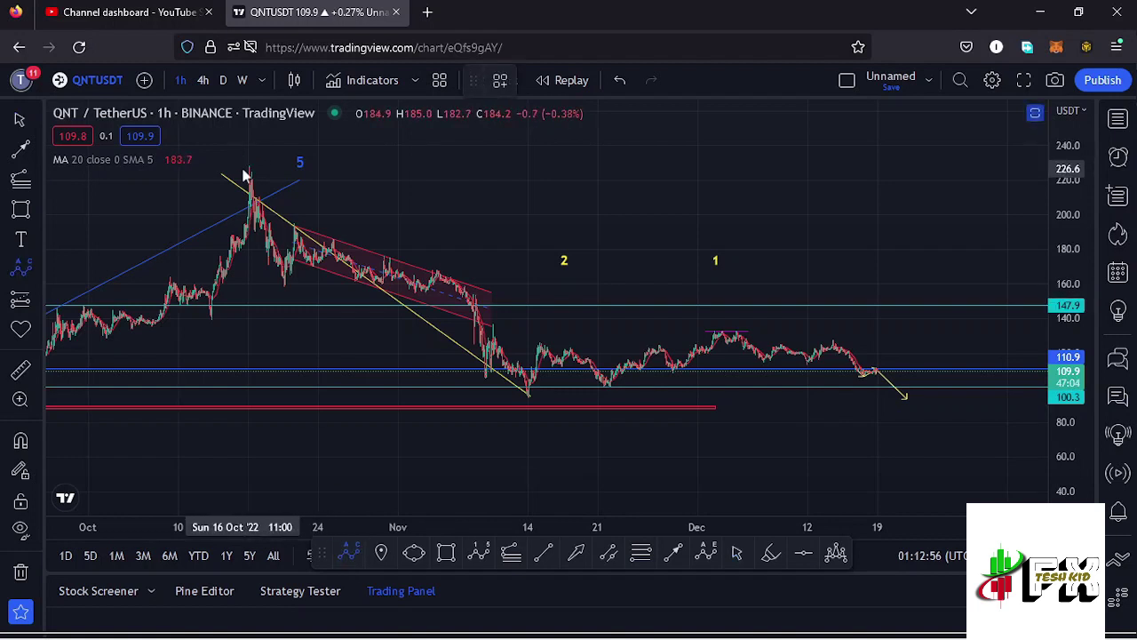
click(533, 395)
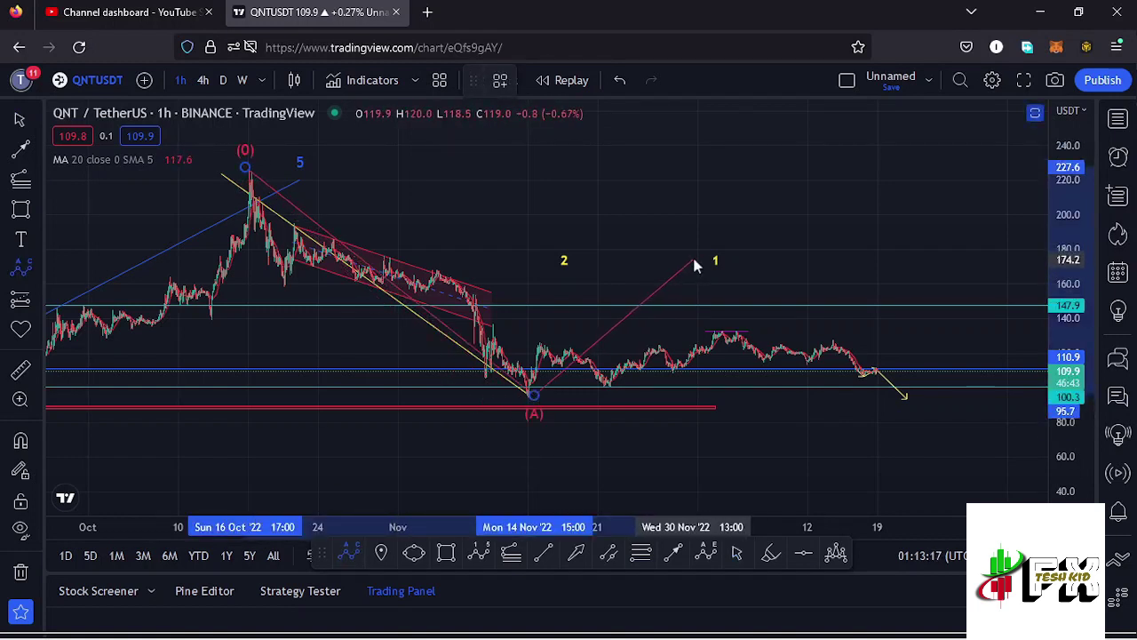
click(698, 261)
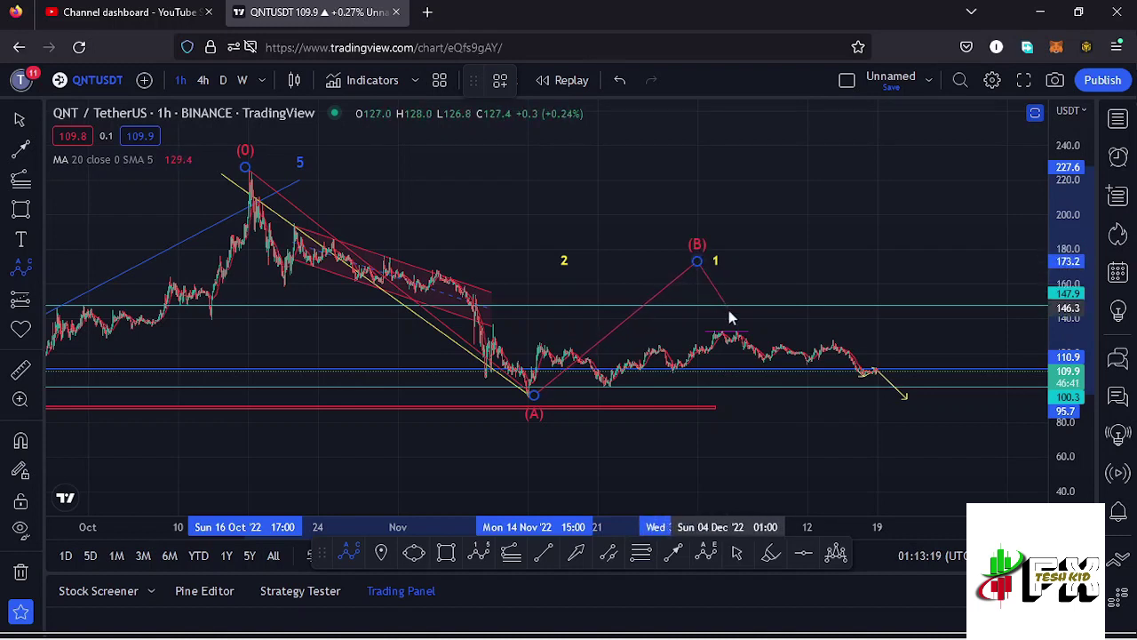
click(861, 456)
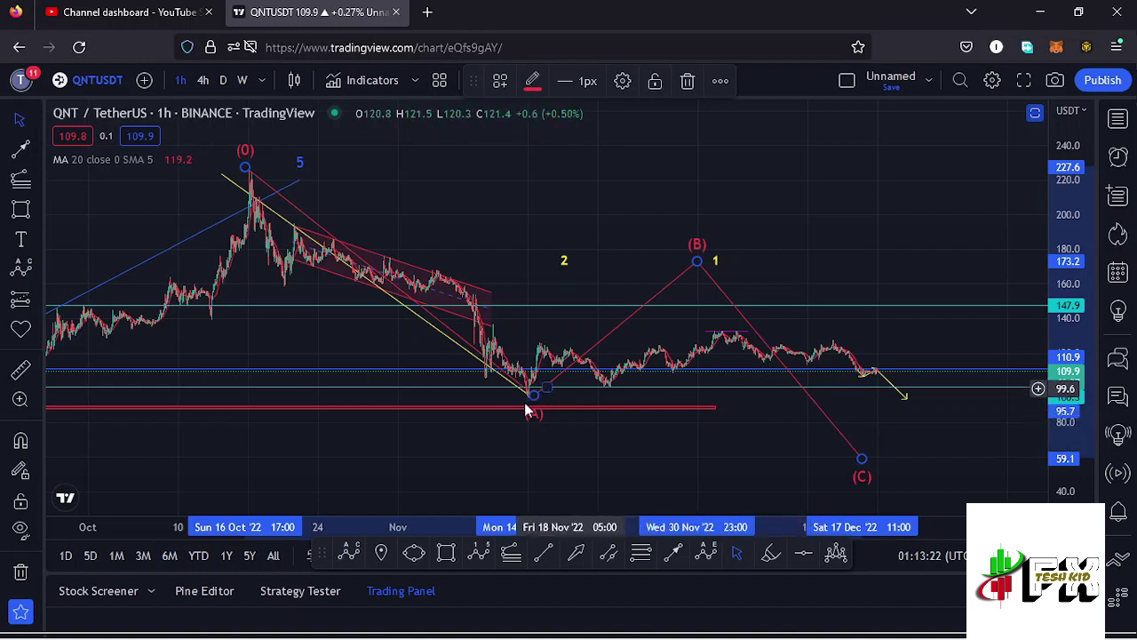
Step: Nudge the yellow 2 label to about 181.8
click(564, 262)
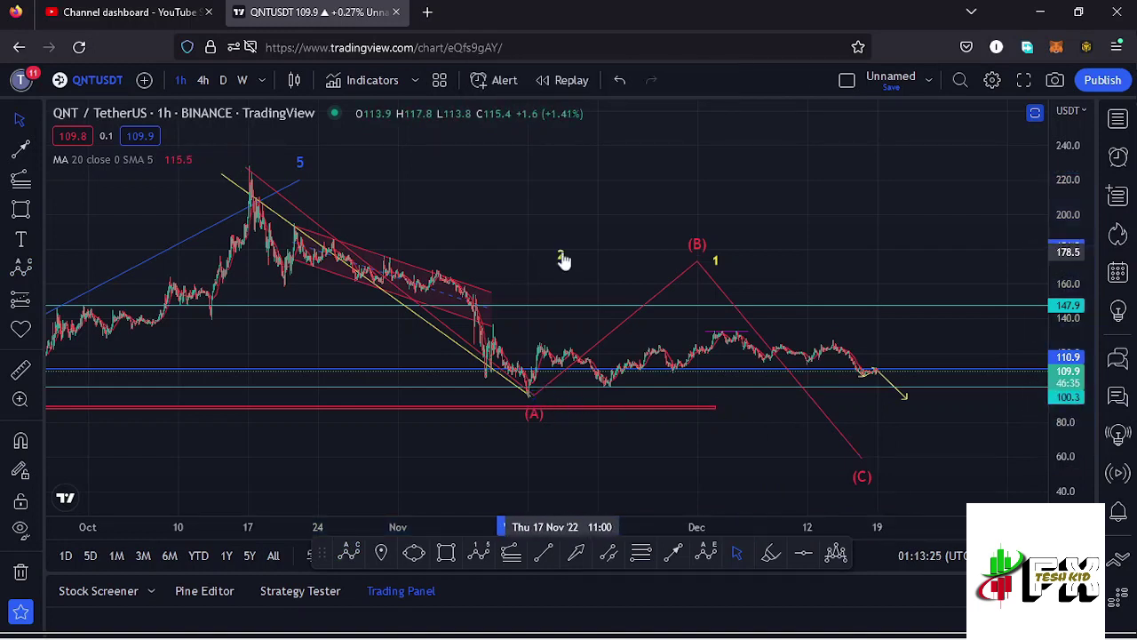
text(2)
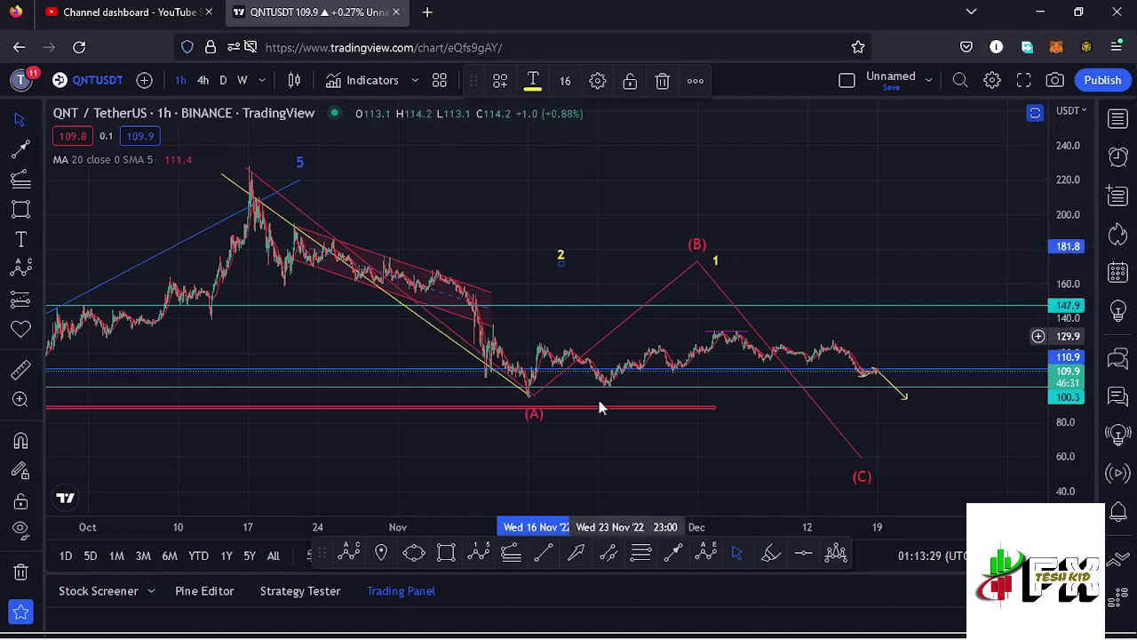
Step: Draw a Fibonacci retracement from the October peak at about 228.6 down to the November low level at about 95.7
click(642, 560)
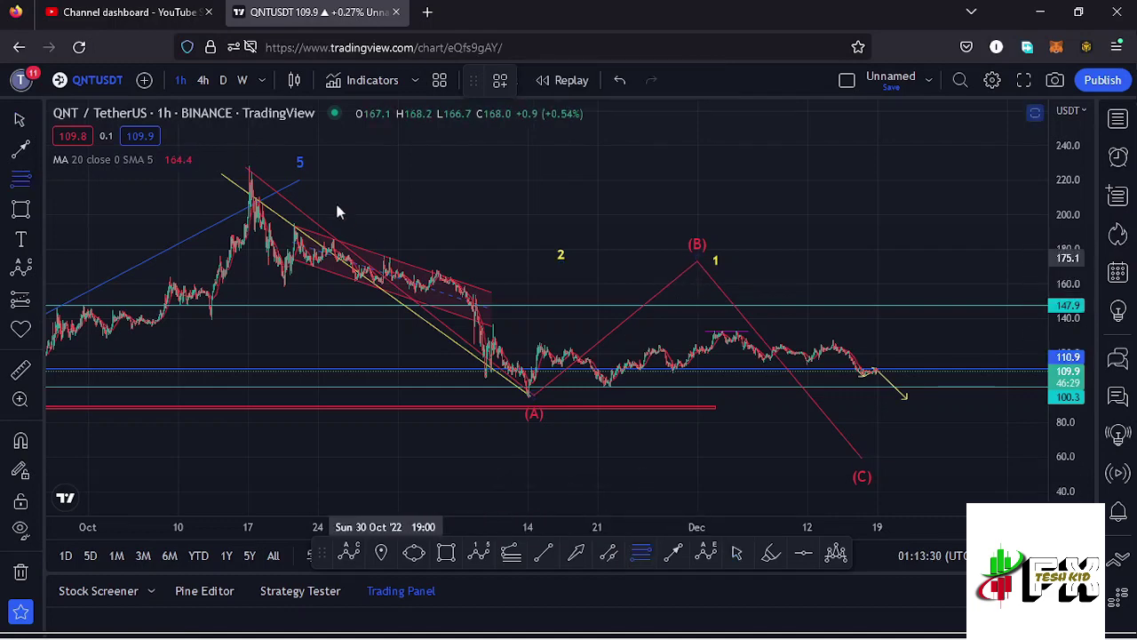
click(248, 167)
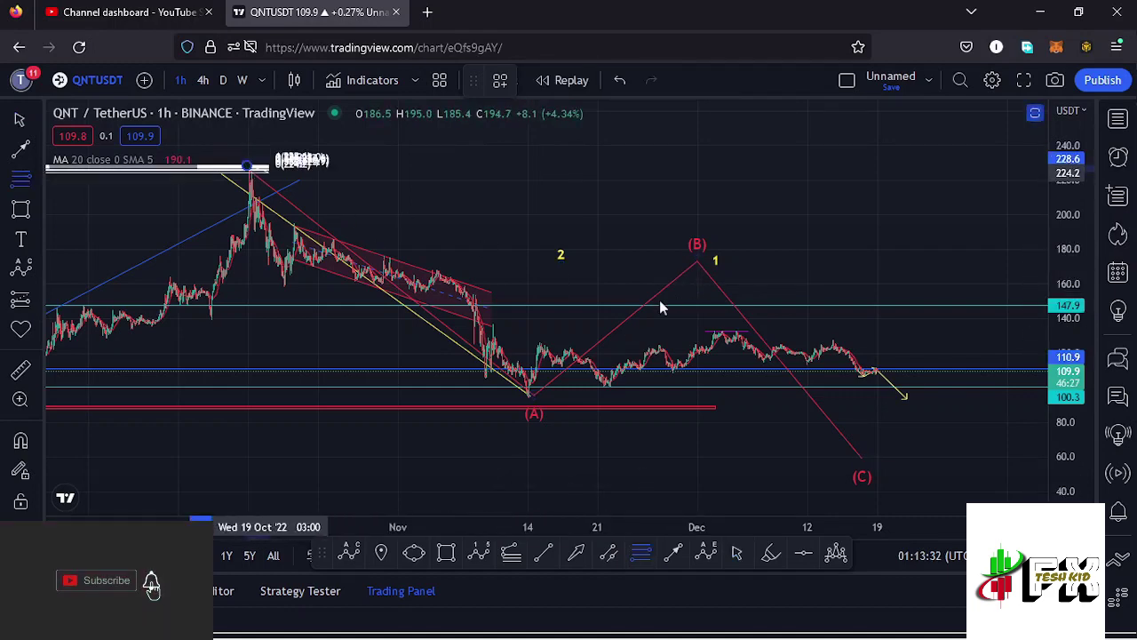
click(922, 394)
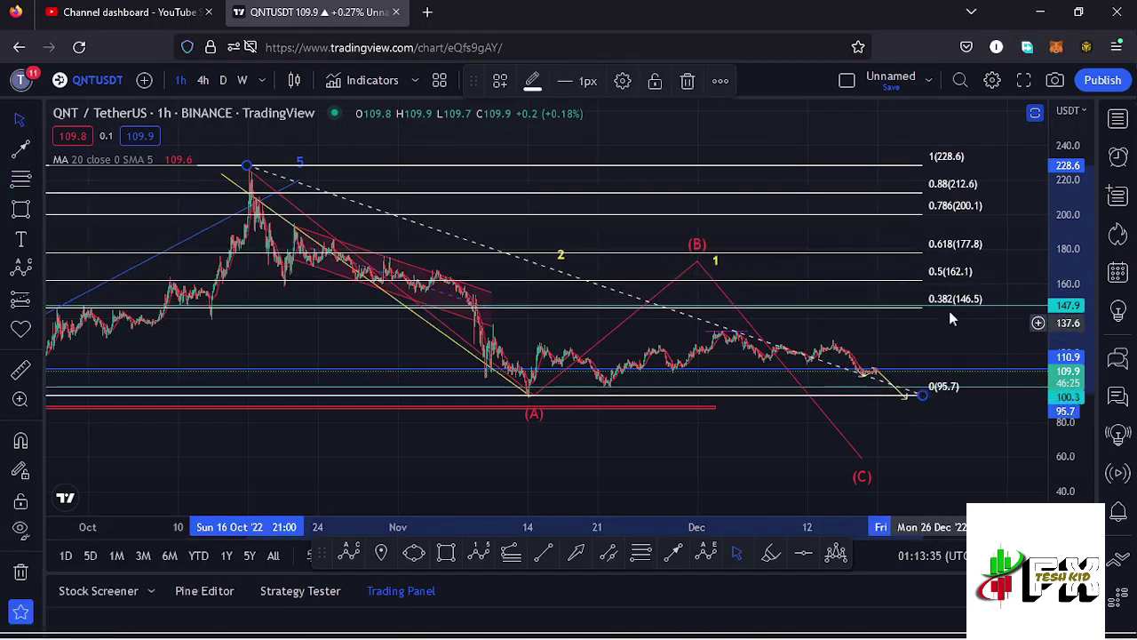
Step: Mark a rectangle around (B) from 27 November to 7 December between about 147.7 and 178.5, and delete the Fibonacci retracement
drag(947, 328, 927, 334)
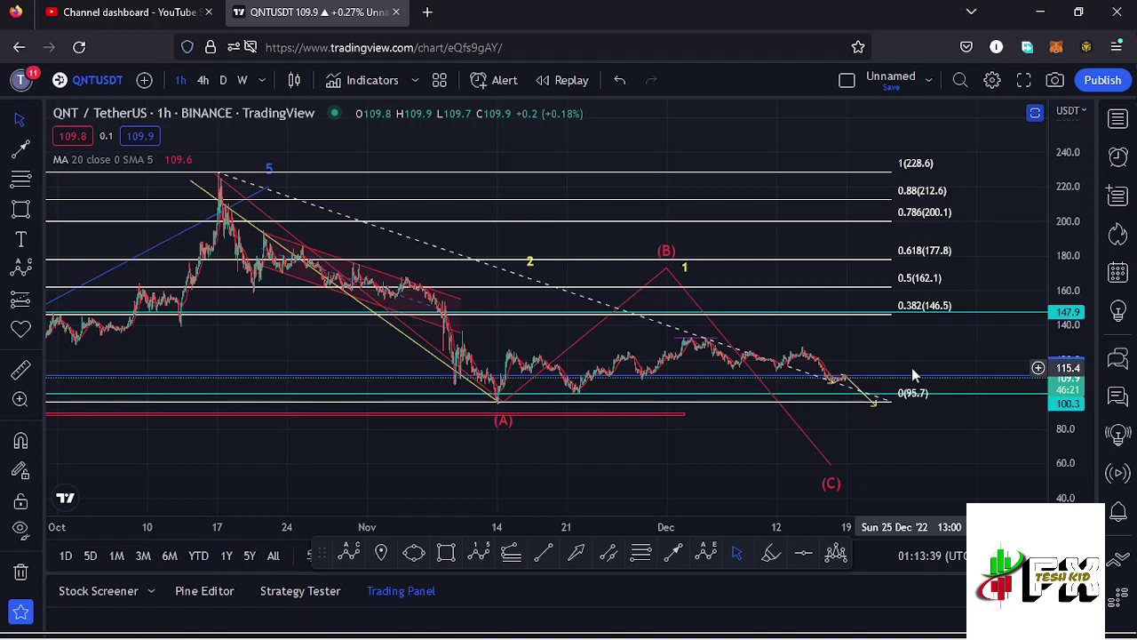
click(446, 553)
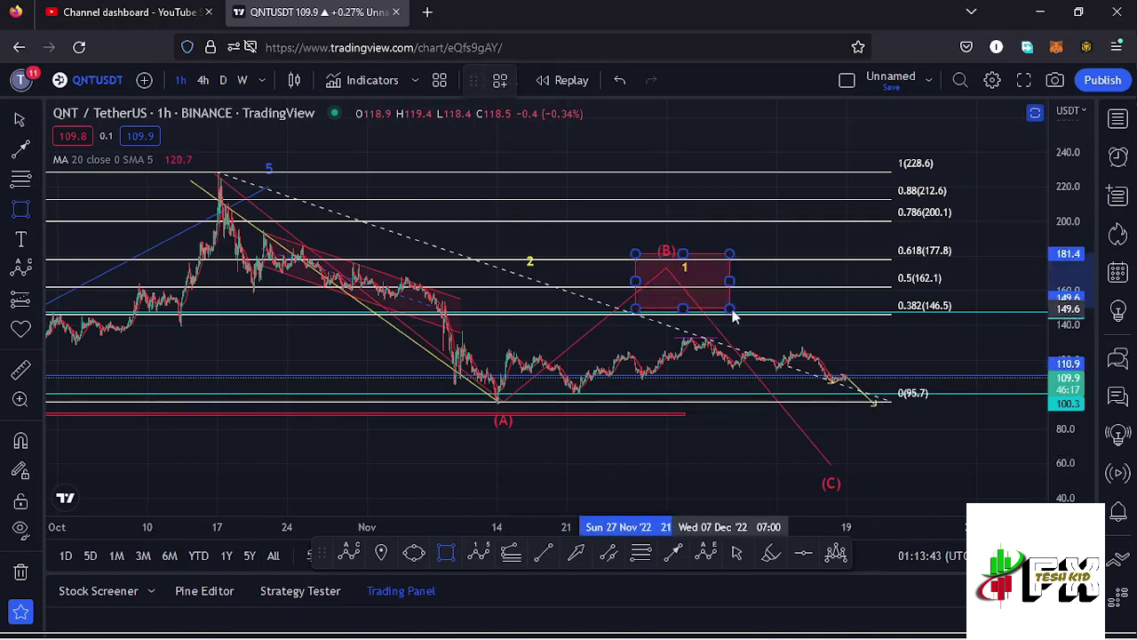
click(737, 313)
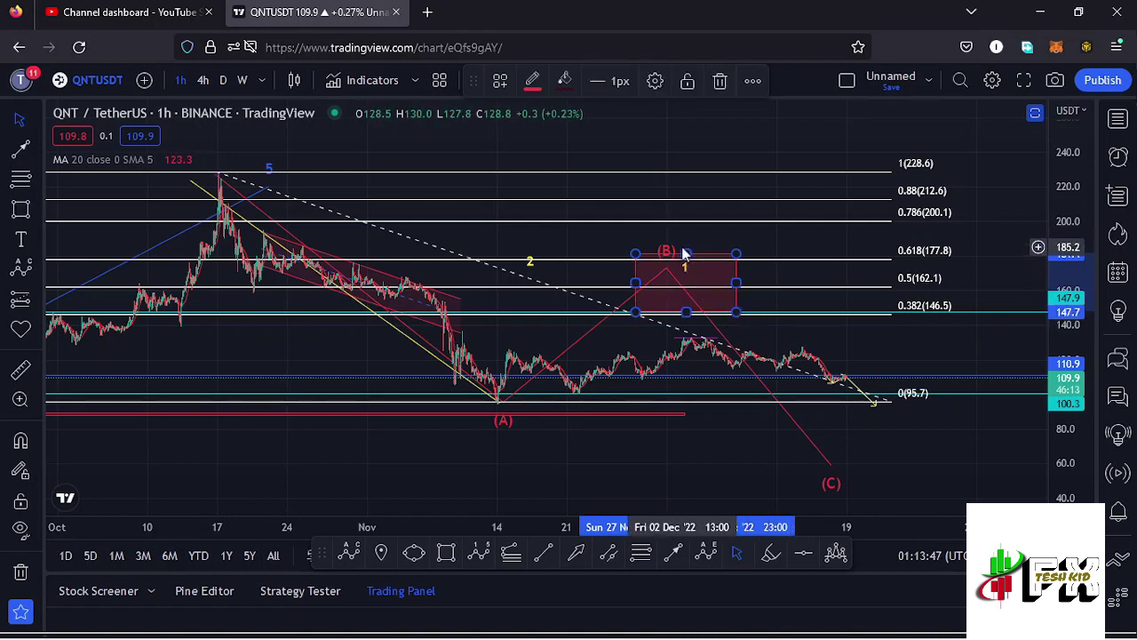
drag(683, 255, 681, 258)
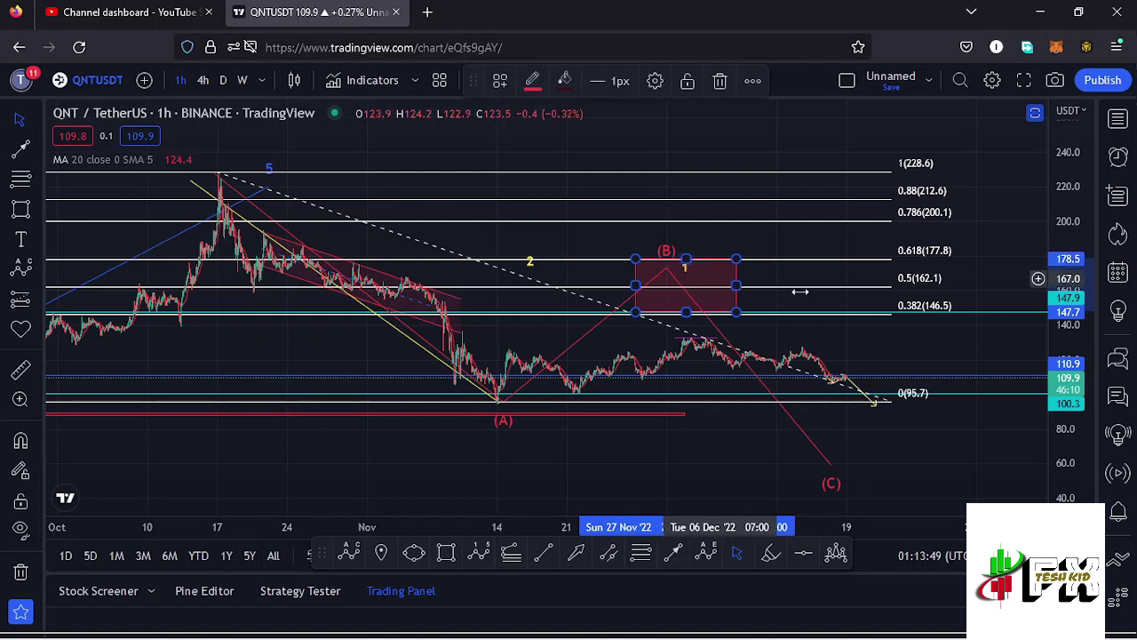
click(892, 403)
key(Delete)
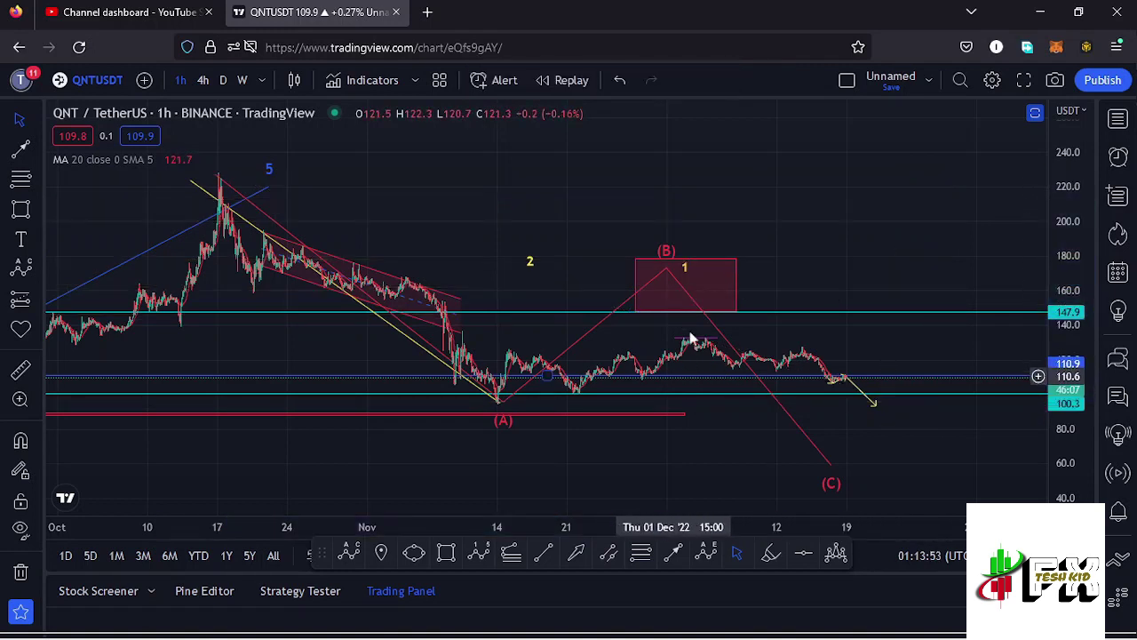
Step: Move point (B) of the ABC pattern to about 161.7 on 4 December inside the rectangle, and delete the whole pattern
drag(668, 278, 676, 273)
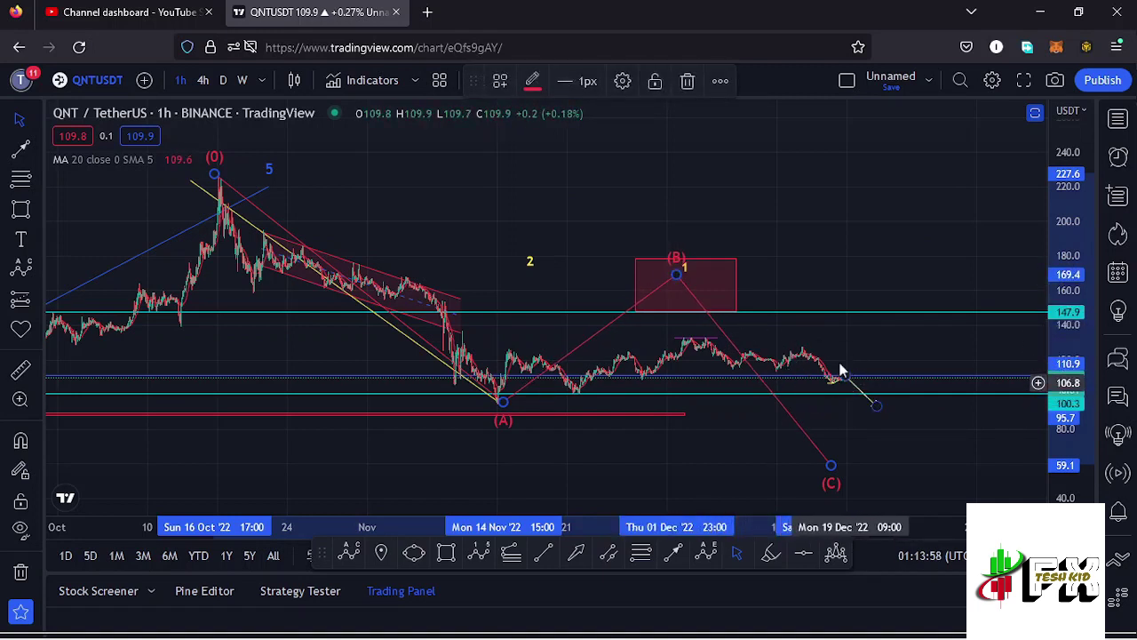
drag(675, 277, 684, 288)
drag(682, 275, 696, 287)
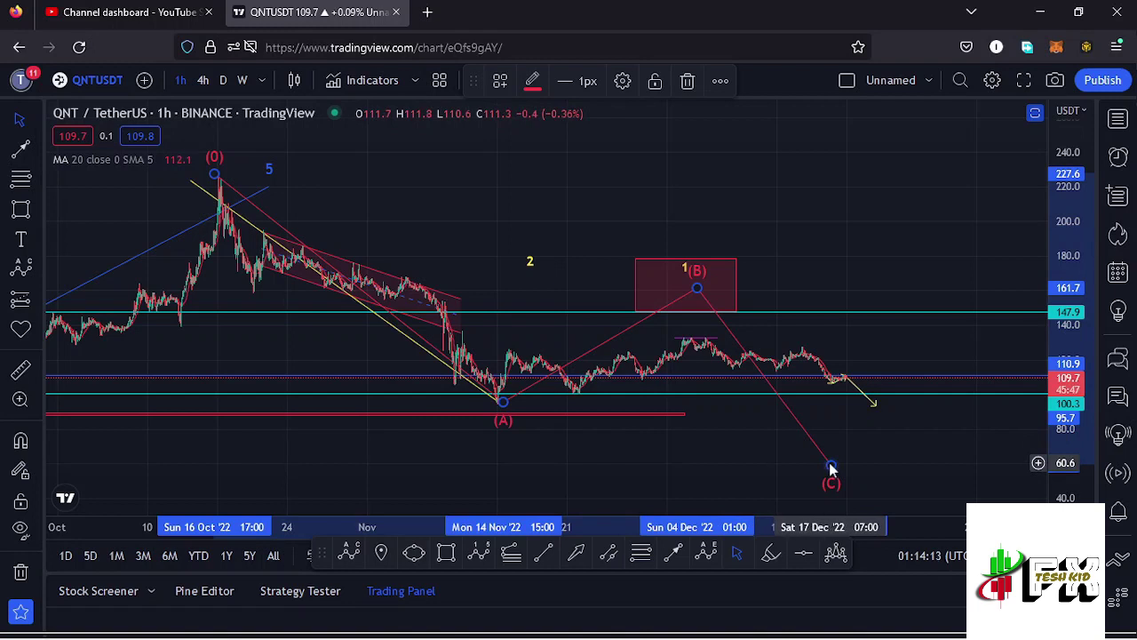
key(Delete)
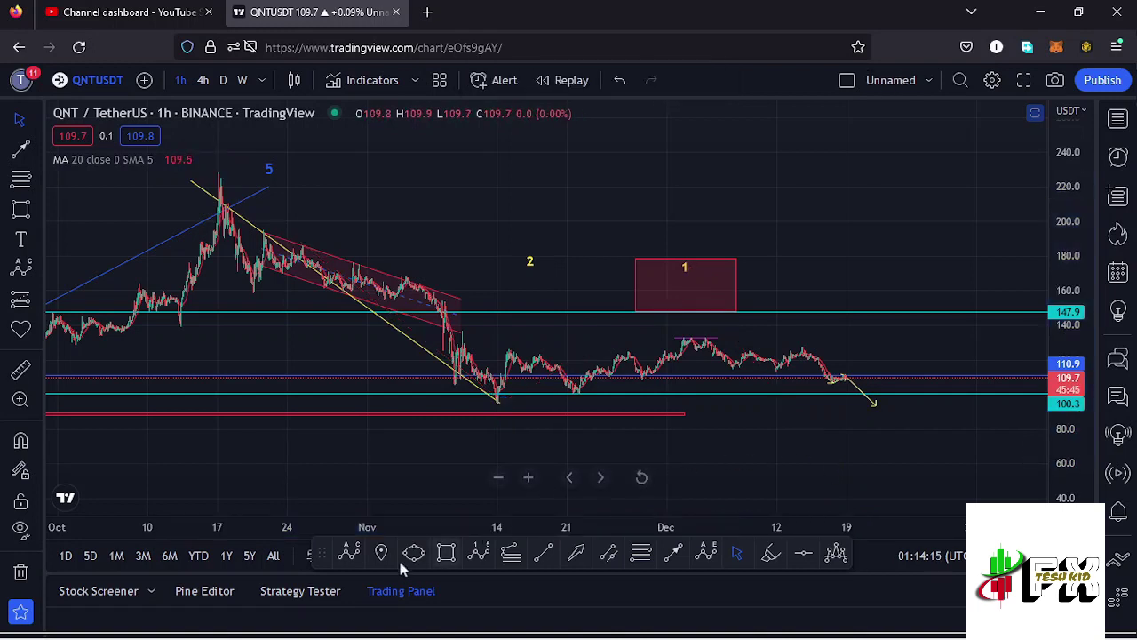
Step: Draw an Elliott ABC correction from the October peak at about 231.0 through (A) at 156.8 and (B) at 195.3 to (C) at 58.7
click(348, 553)
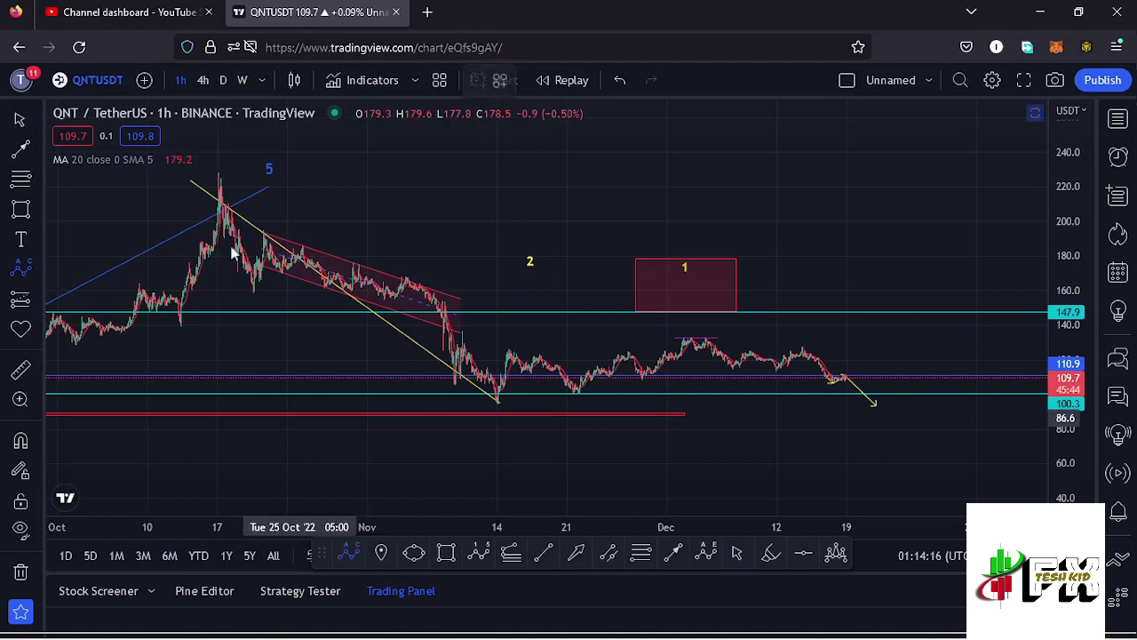
click(219, 169)
click(252, 297)
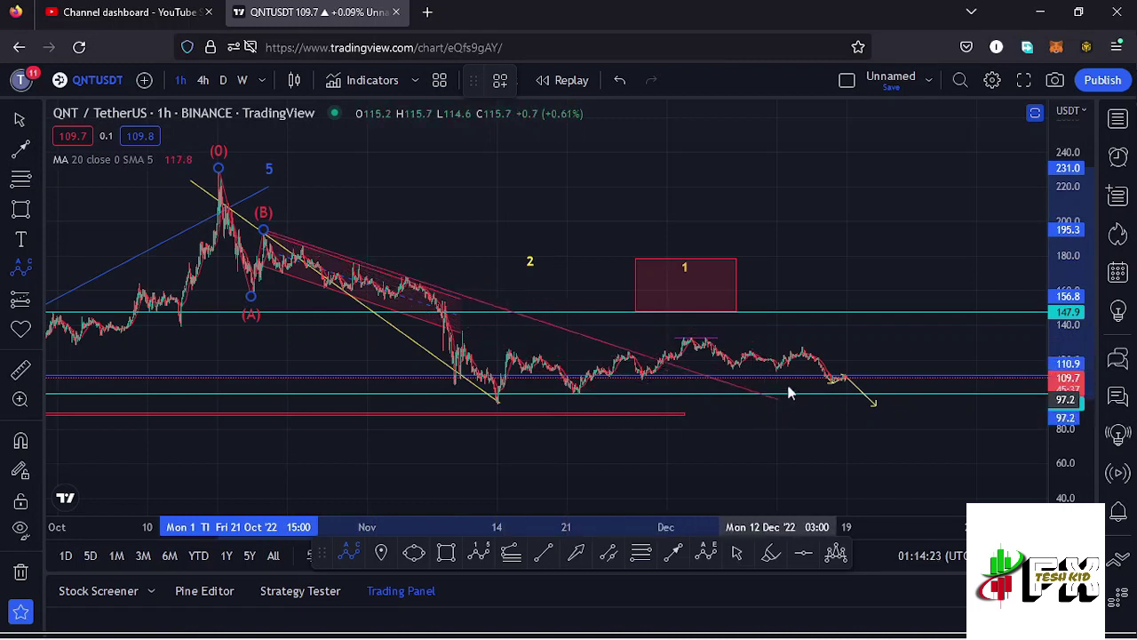
click(800, 466)
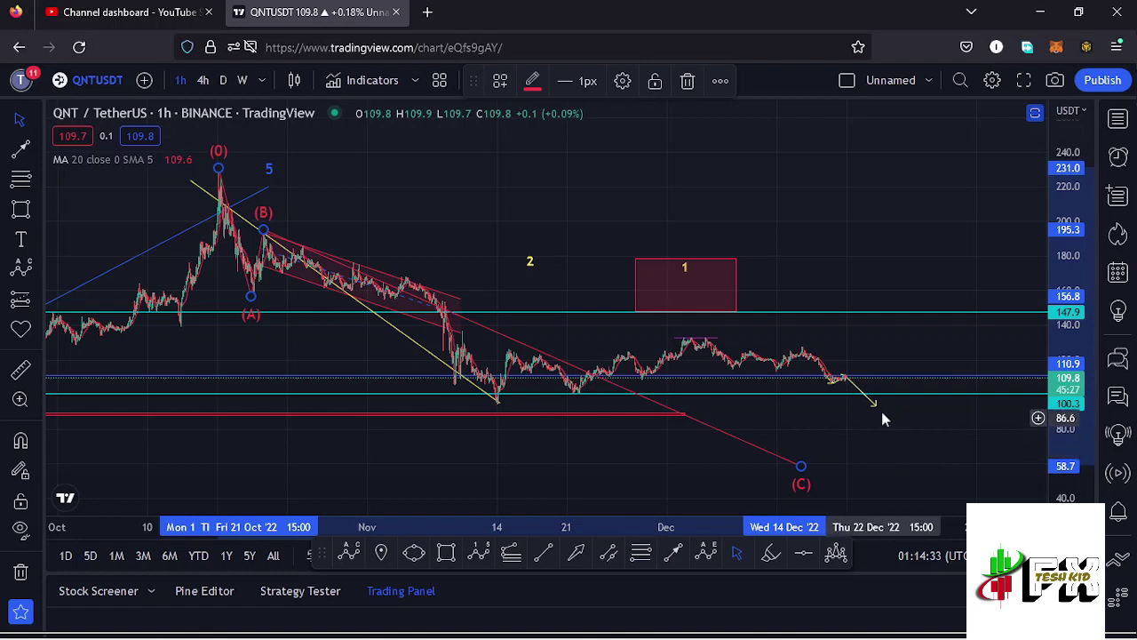
Step: Extend the yellow projection arrow's tip down to about 66, and move point (C) to about 68 on 16 December
drag(876, 405, 875, 442)
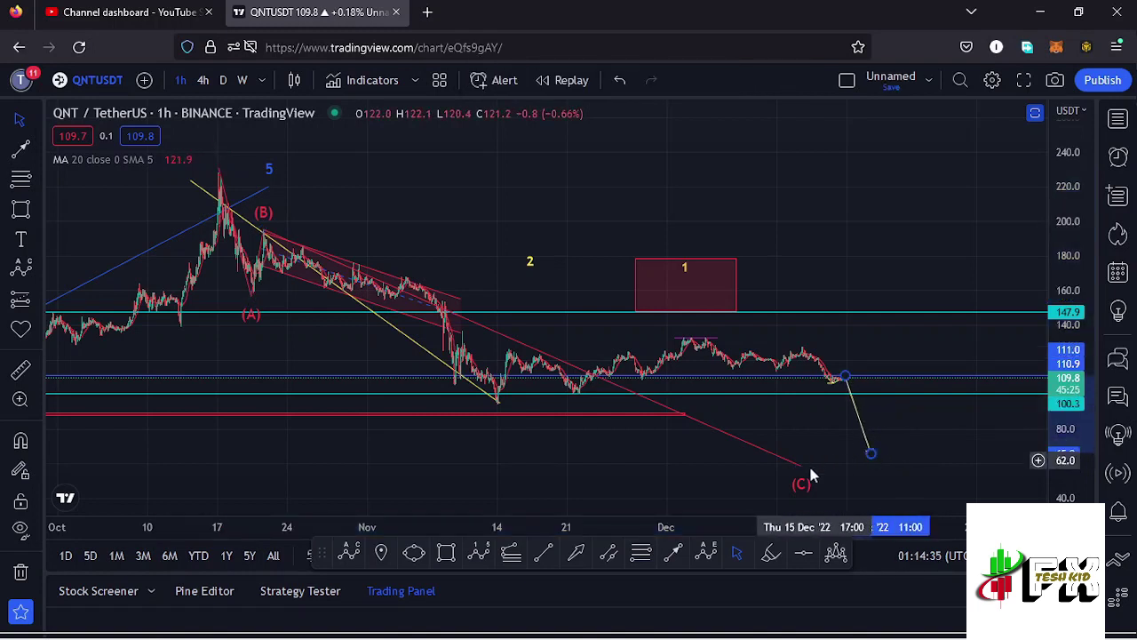
drag(802, 467, 821, 452)
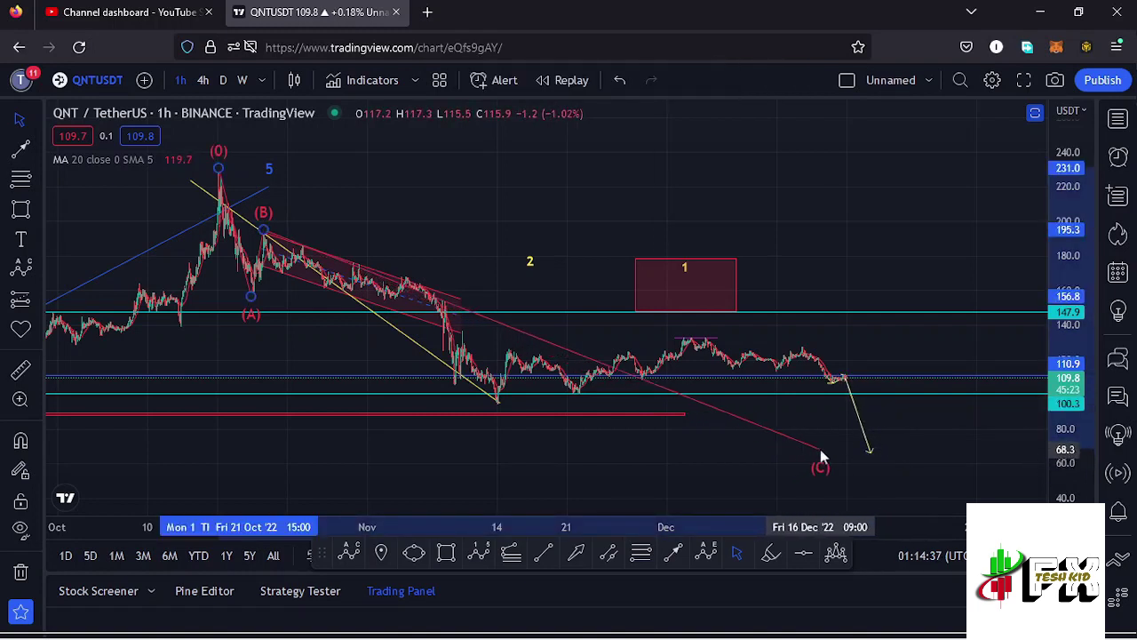
click(527, 264)
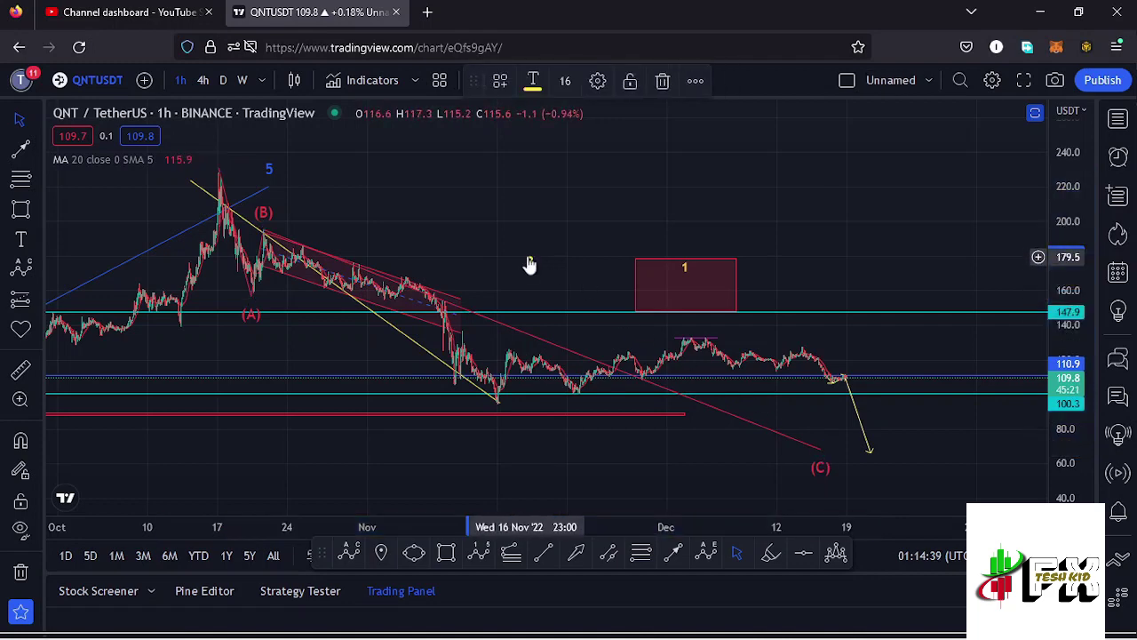
Step: Draw a head and shoulders pattern with shoulders at about 125.8 and 128.5 and head at 133.3, starting at about 102.9 on 22 November
drag(485, 231, 489, 246)
drag(583, 296, 584, 259)
scroll(1072, 381, up, 8)
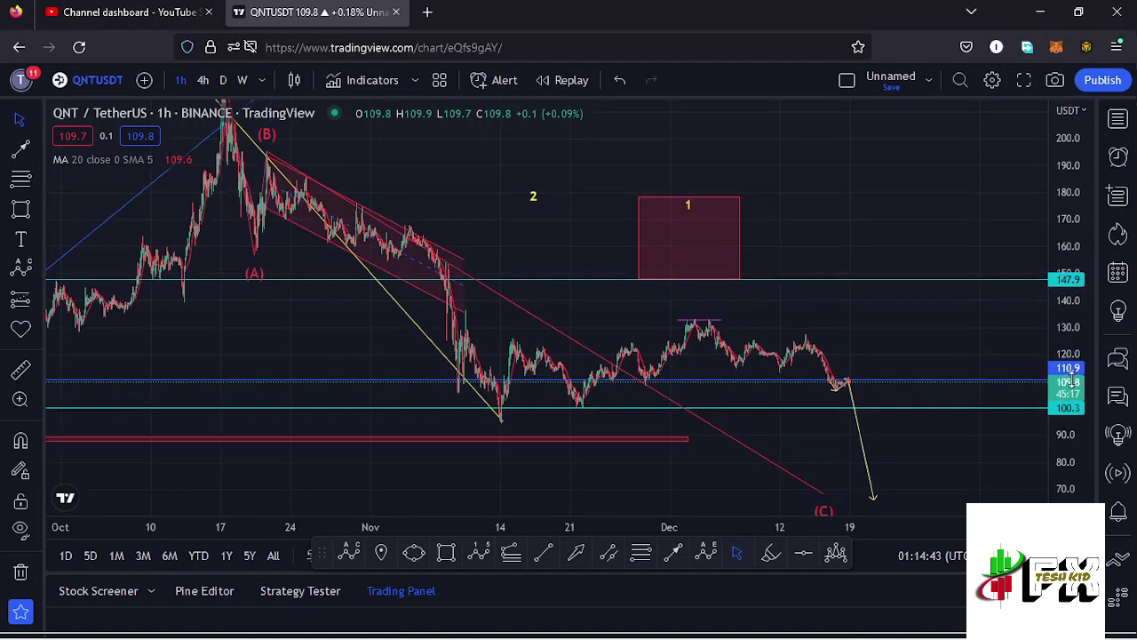
drag(903, 367, 923, 286)
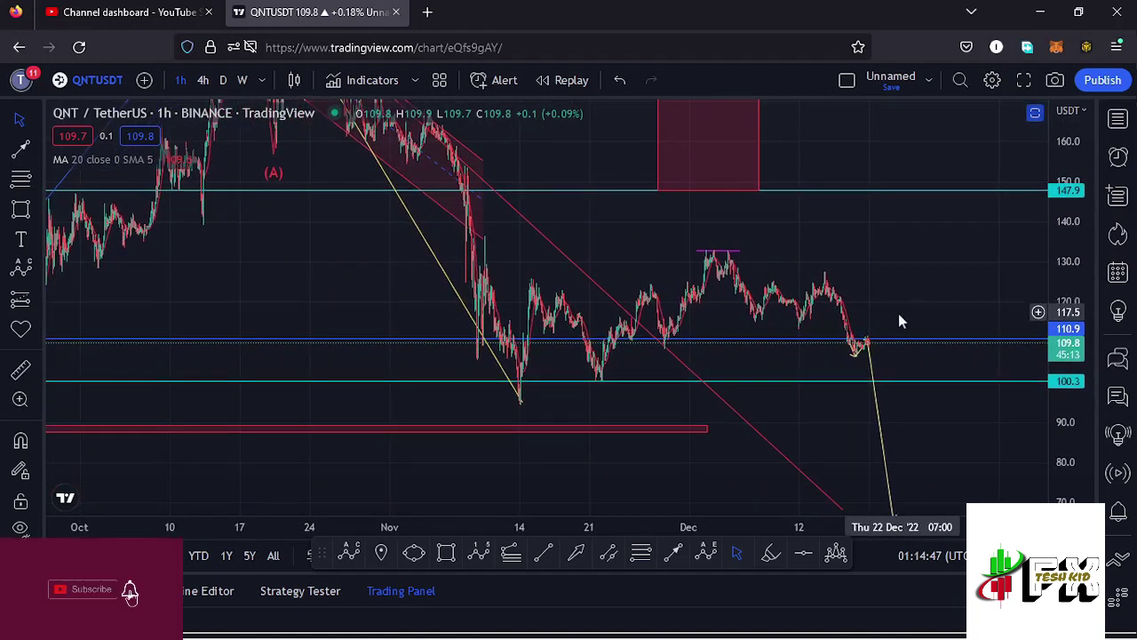
scroll(889, 310, up, 3)
drag(831, 299, 849, 285)
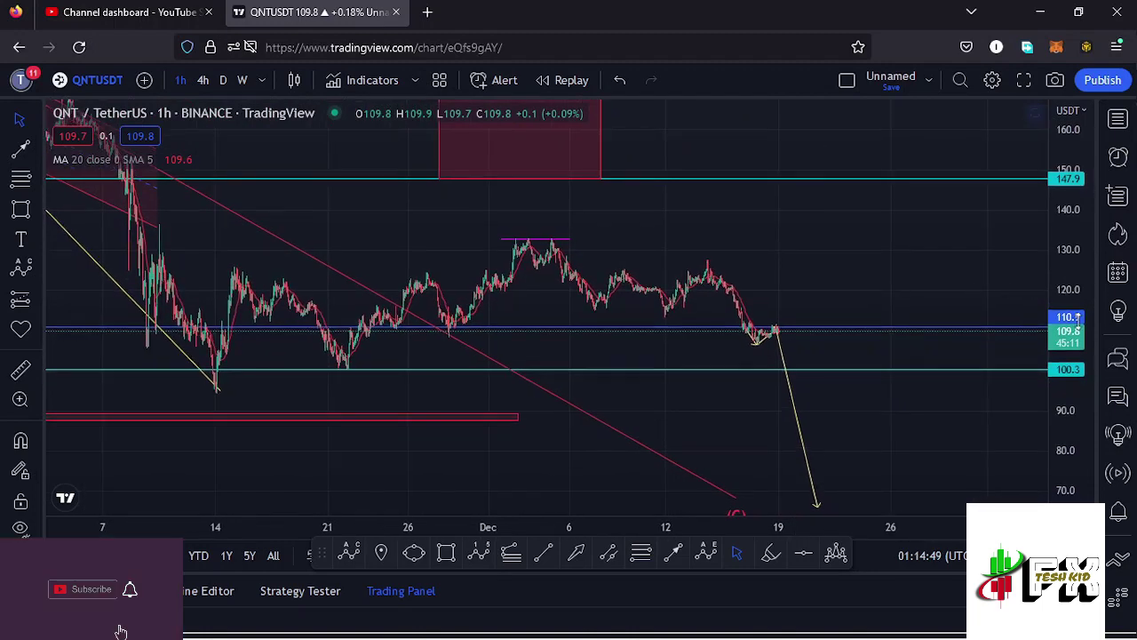
drag(1069, 435, 1028, 396)
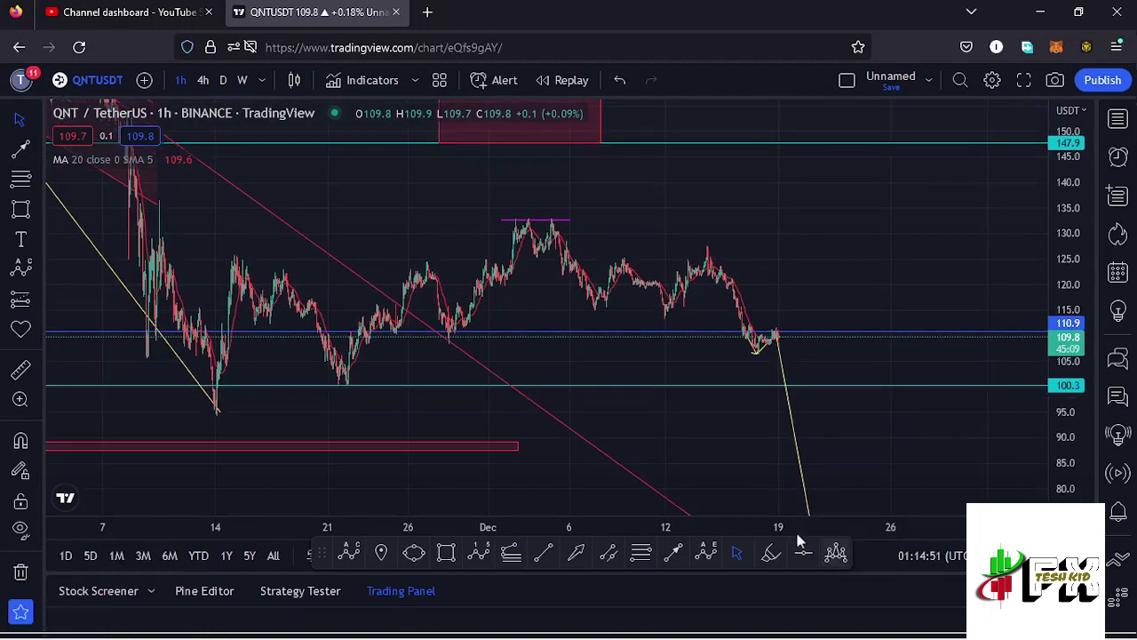
click(836, 553)
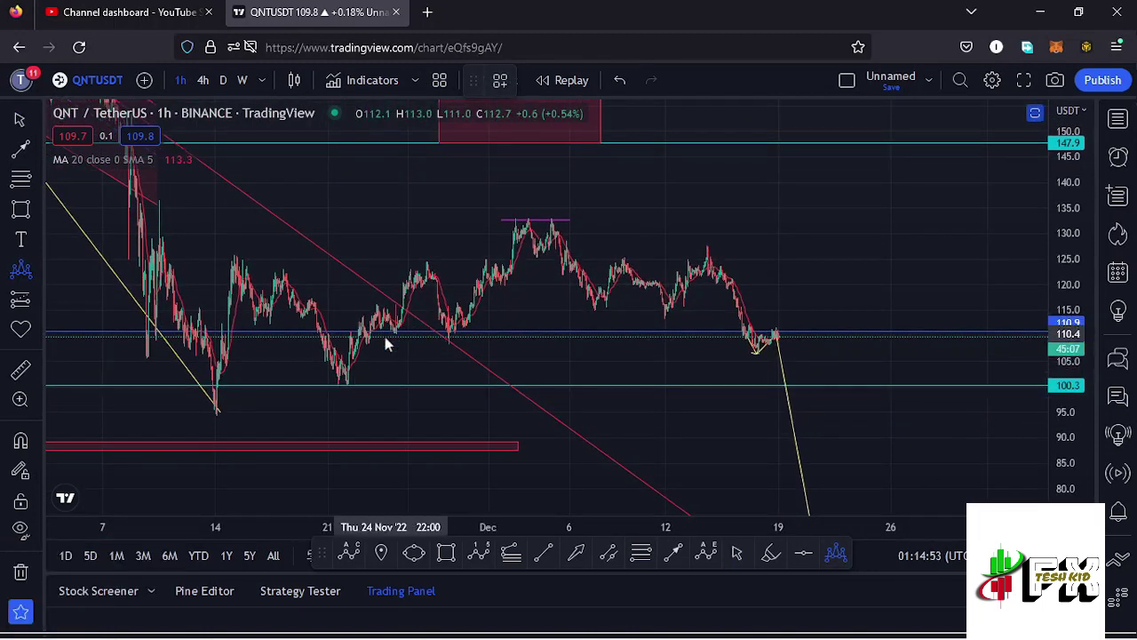
click(360, 337)
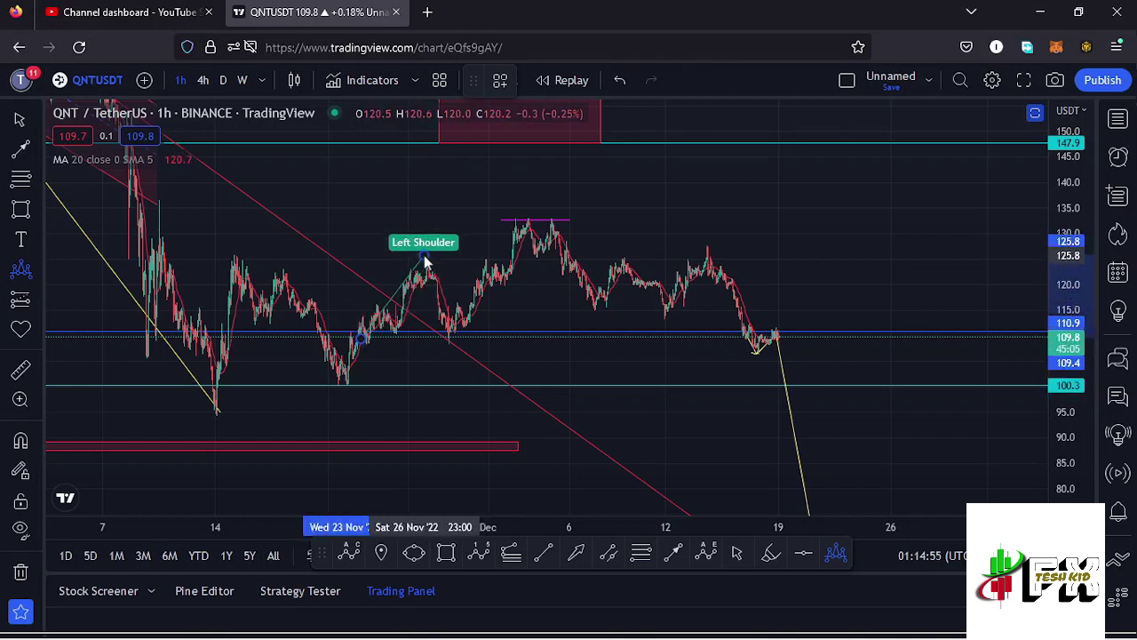
click(449, 339)
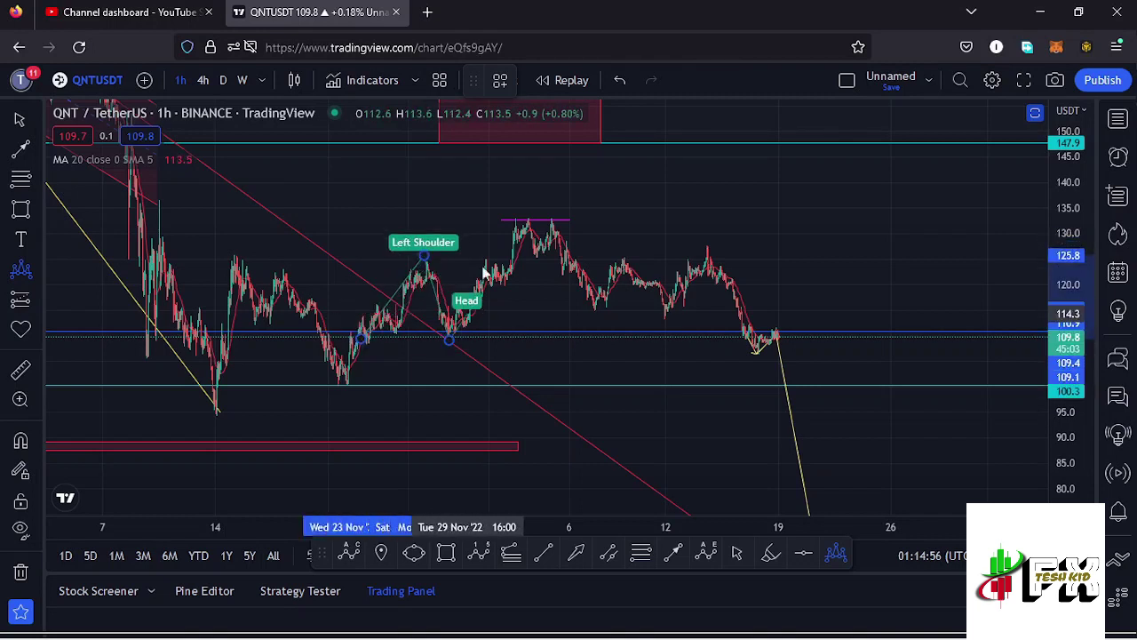
click(524, 218)
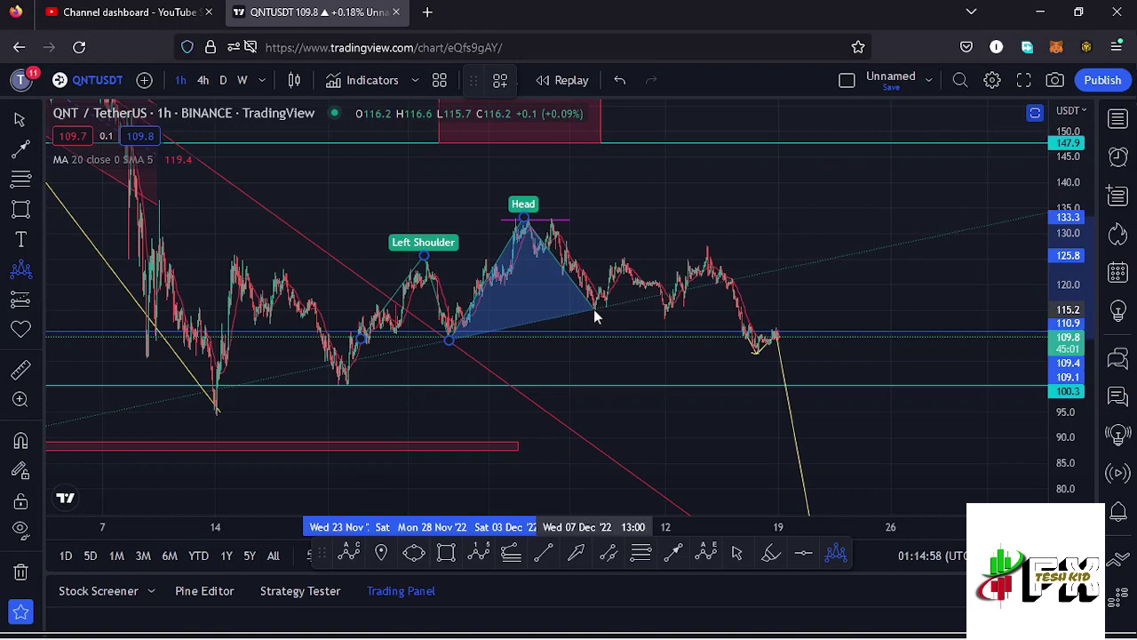
click(594, 310)
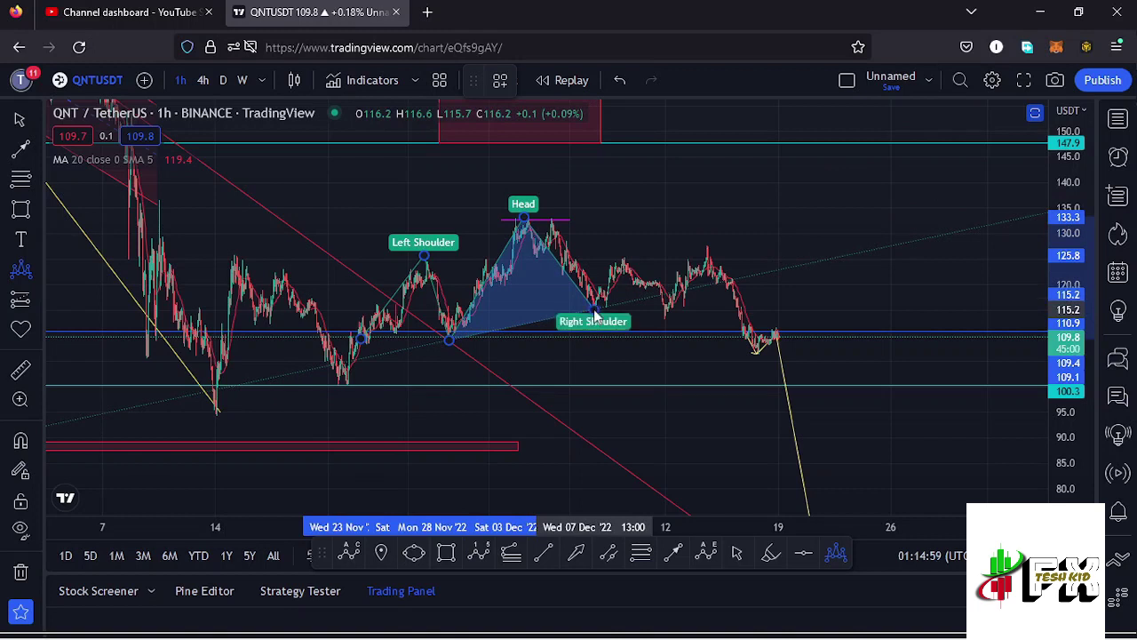
click(702, 245)
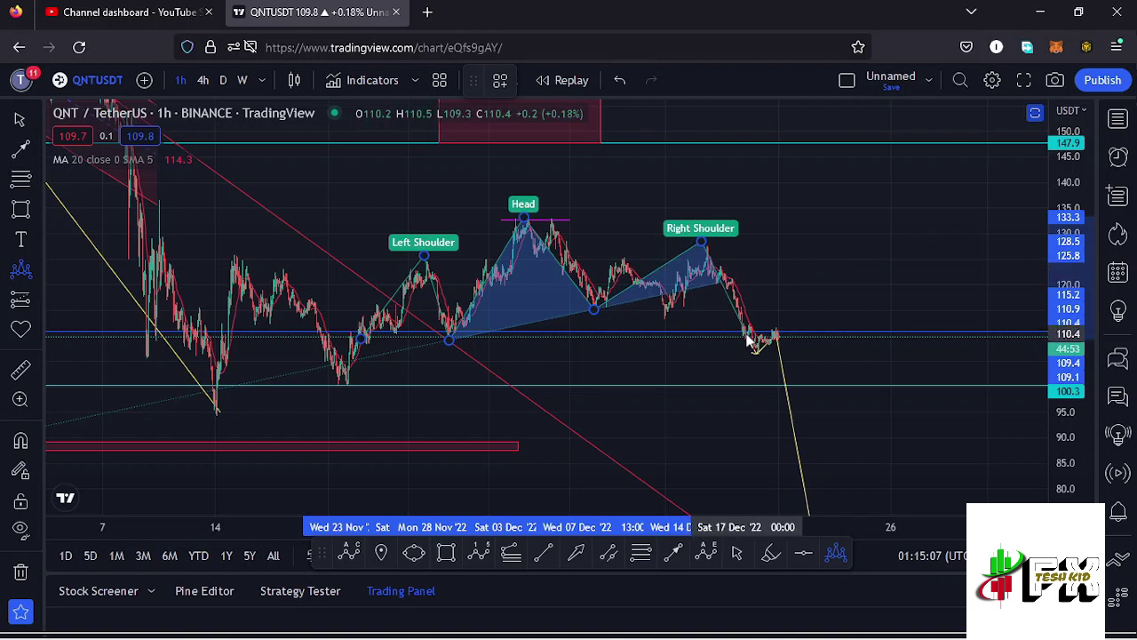
click(749, 345)
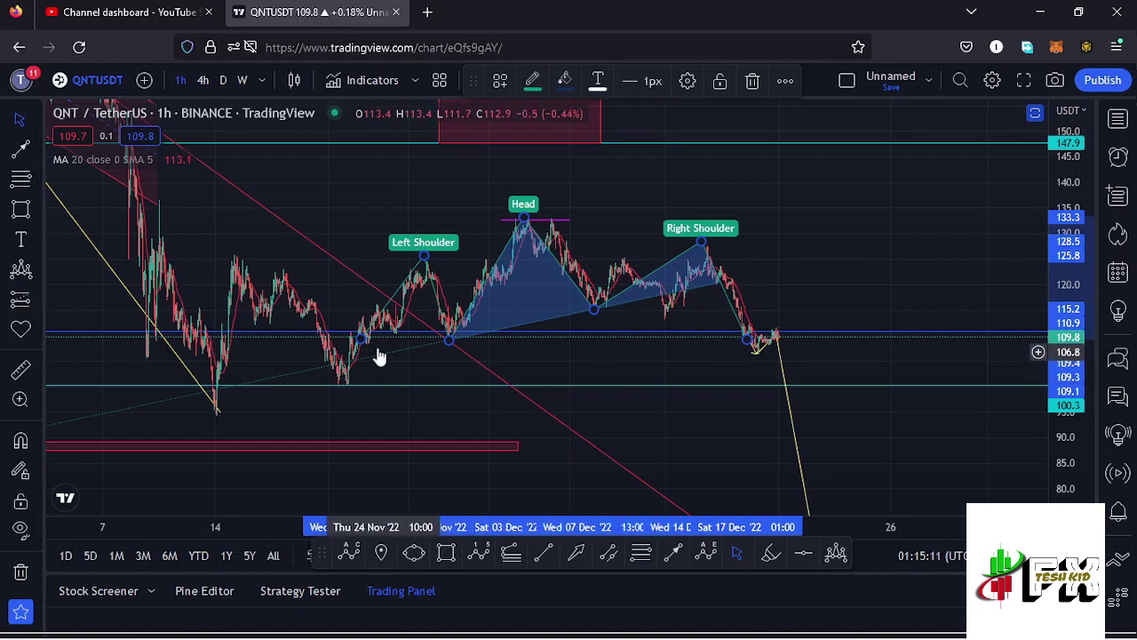
drag(360, 342, 348, 378)
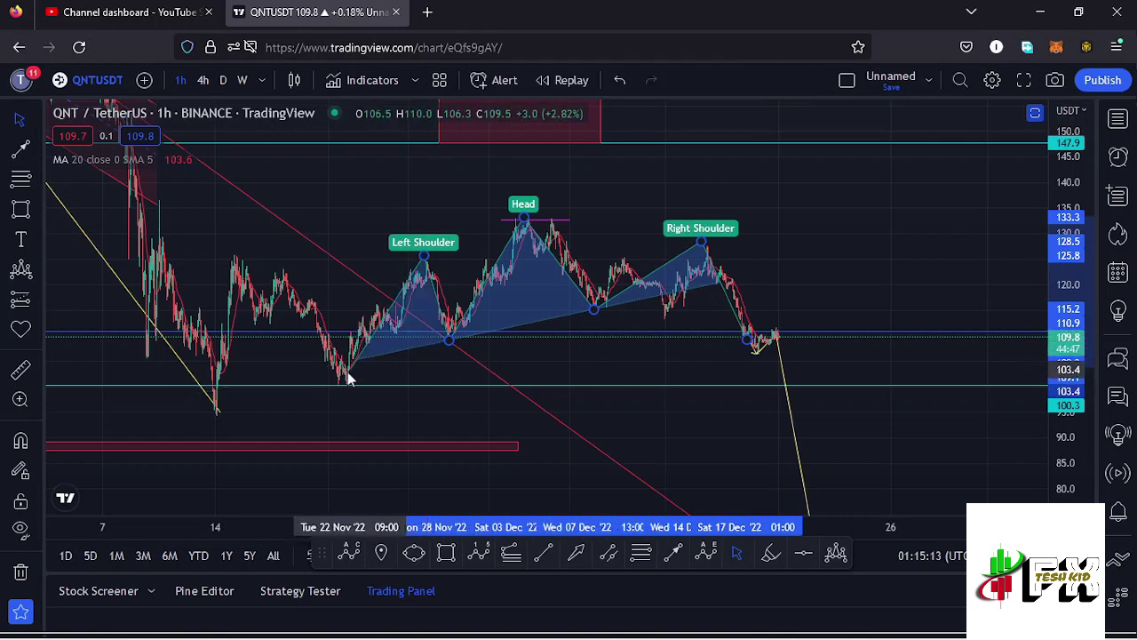
Step: Draw a vertical trend line from the head at 133.3 to the neckline at 112.2, and move it down to start at the neckline
click(543, 552)
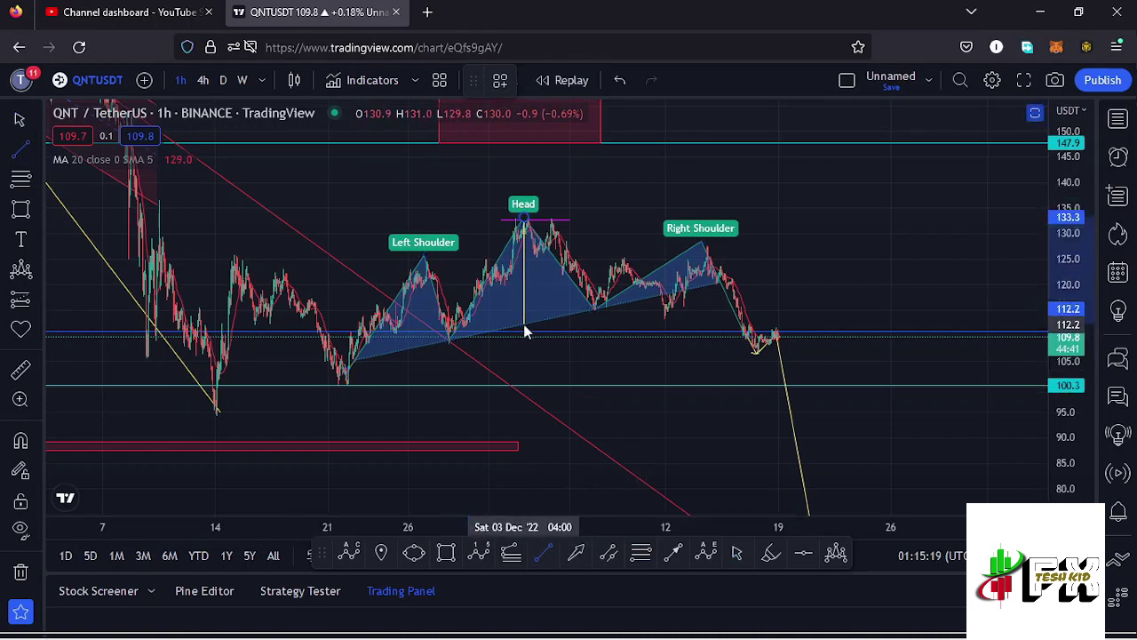
drag(525, 331, 524, 325)
drag(527, 286, 529, 396)
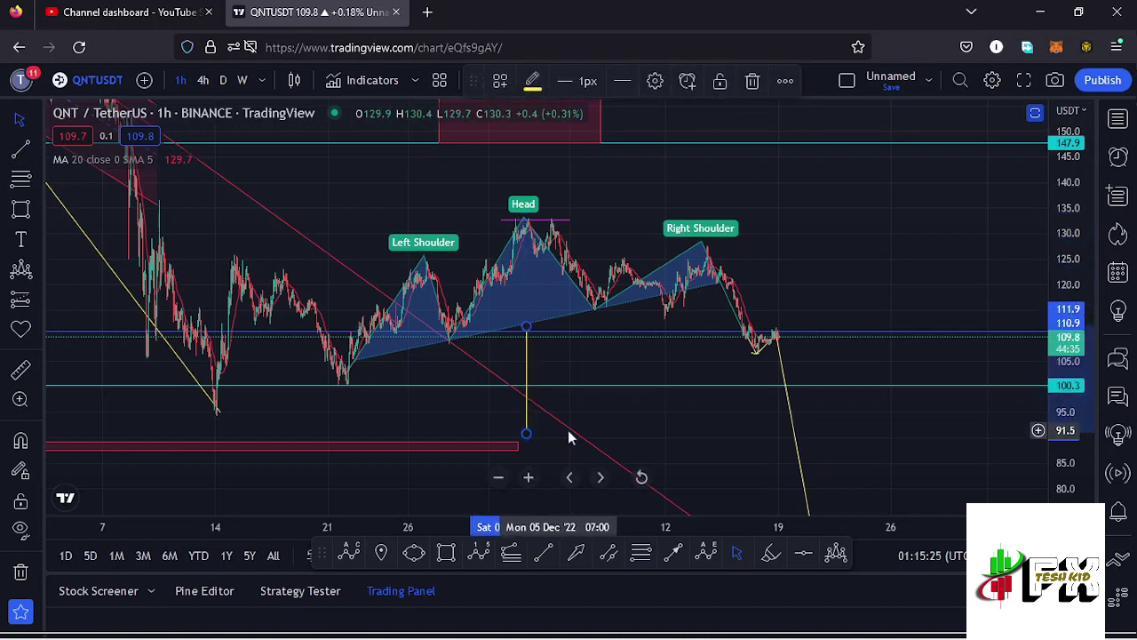
Step: Draw an Elliott impulse wave from (0) at 97.0 through (1) 176.1, (2) 147.7, (3) 192.1 and (4) 168.5 to (5) at about 205.5
drag(640, 426, 682, 428)
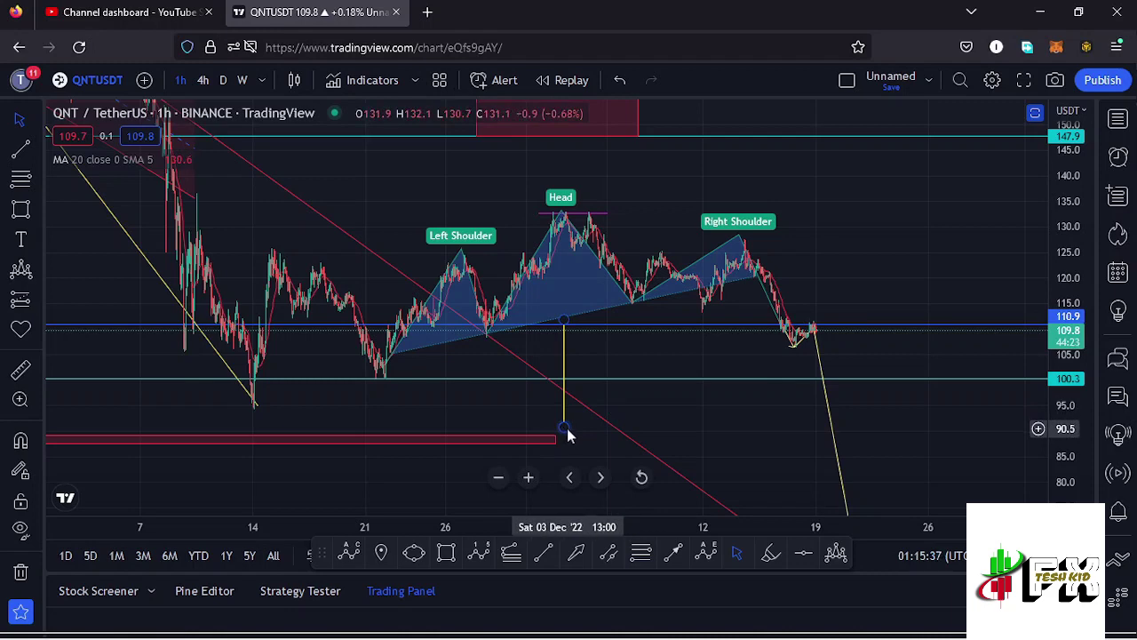
scroll(556, 437, down, 2)
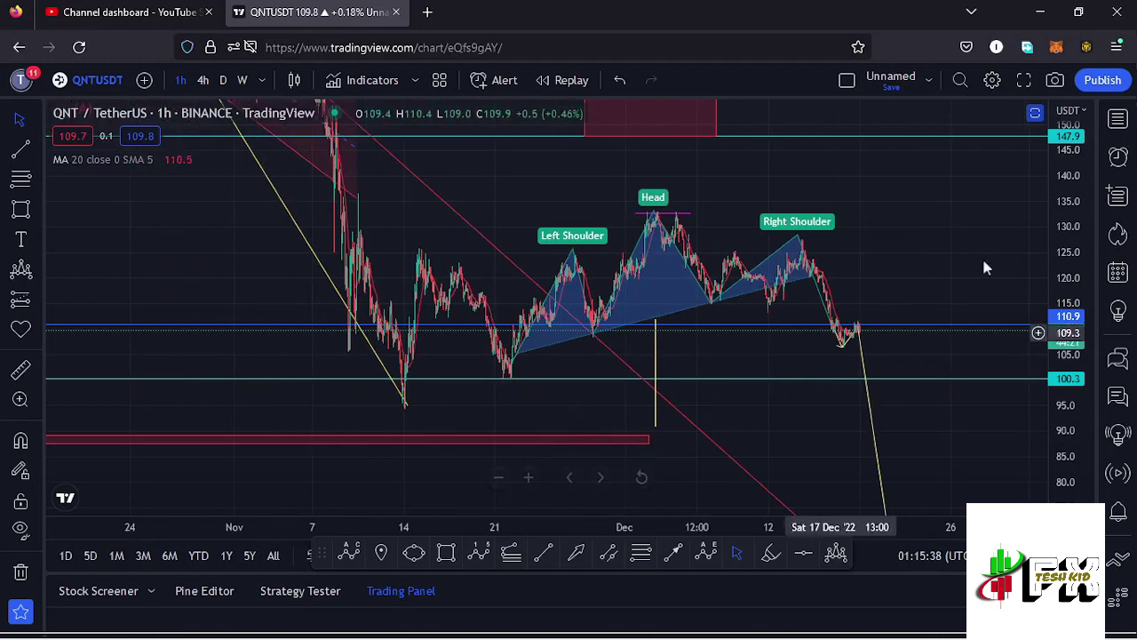
scroll(1067, 286, down, 6)
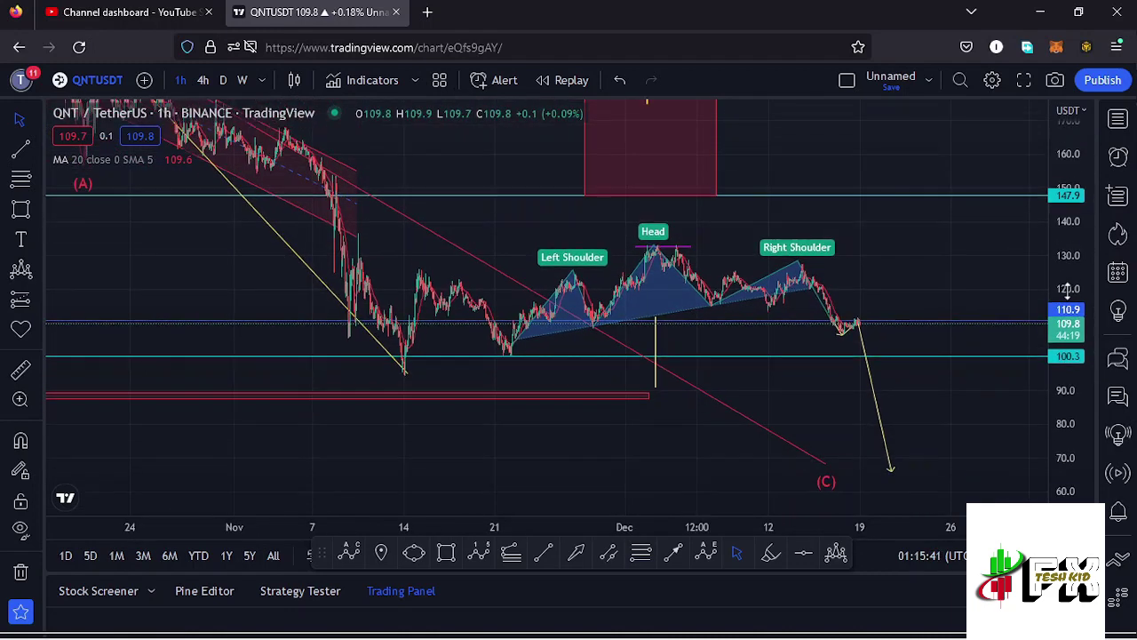
scroll(464, 311, down, 2)
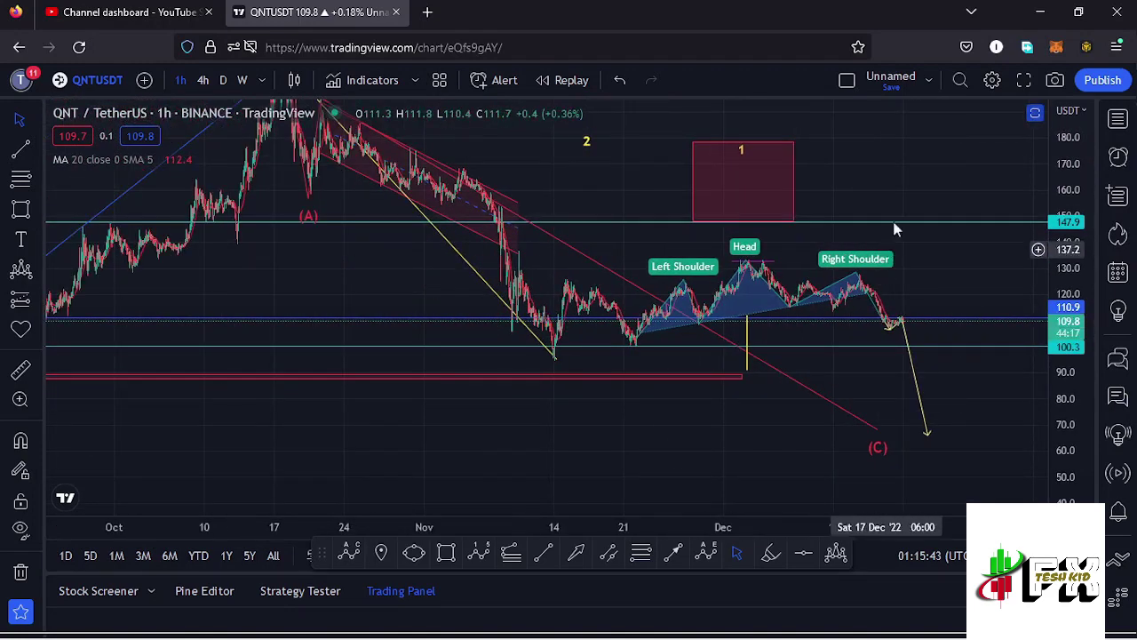
drag(901, 198, 738, 298)
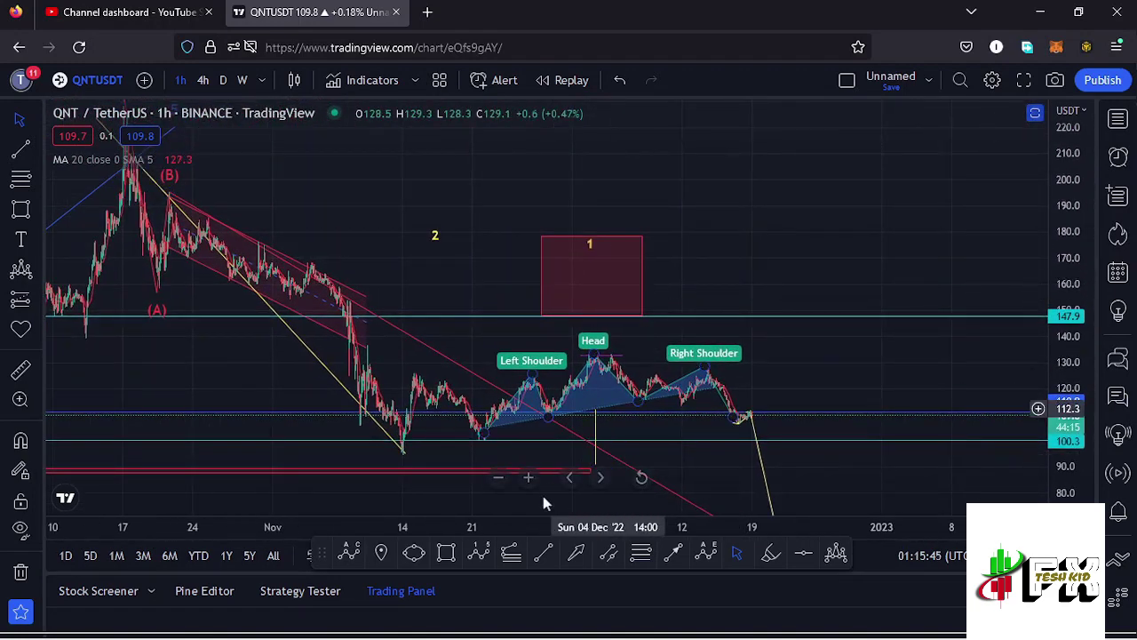
click(640, 448)
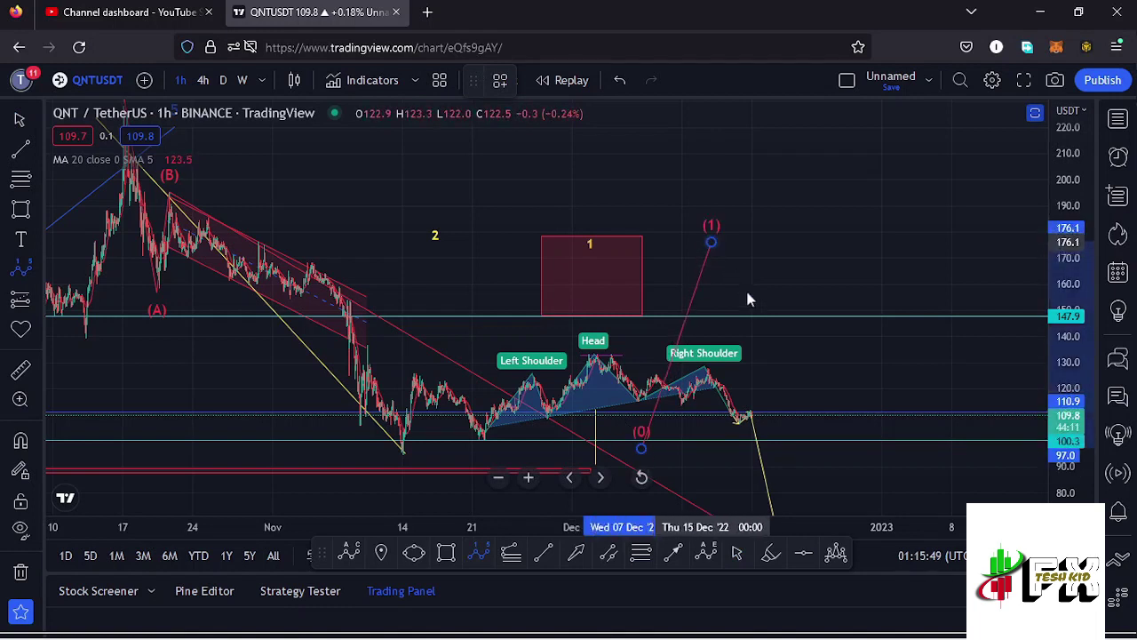
click(774, 315)
click(799, 201)
click(863, 261)
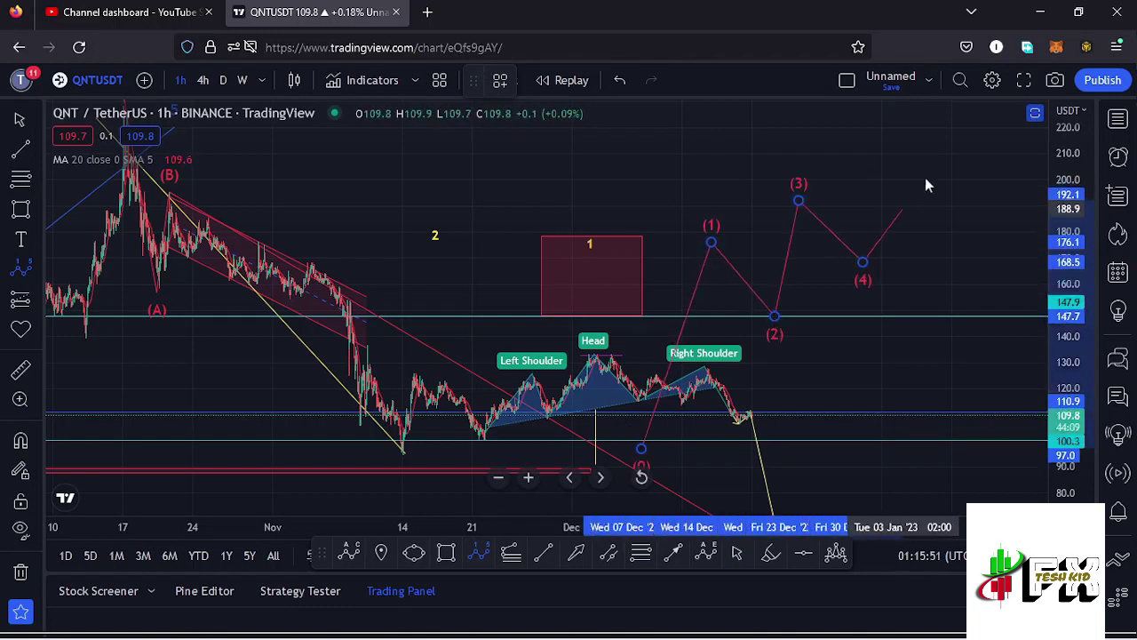
click(933, 165)
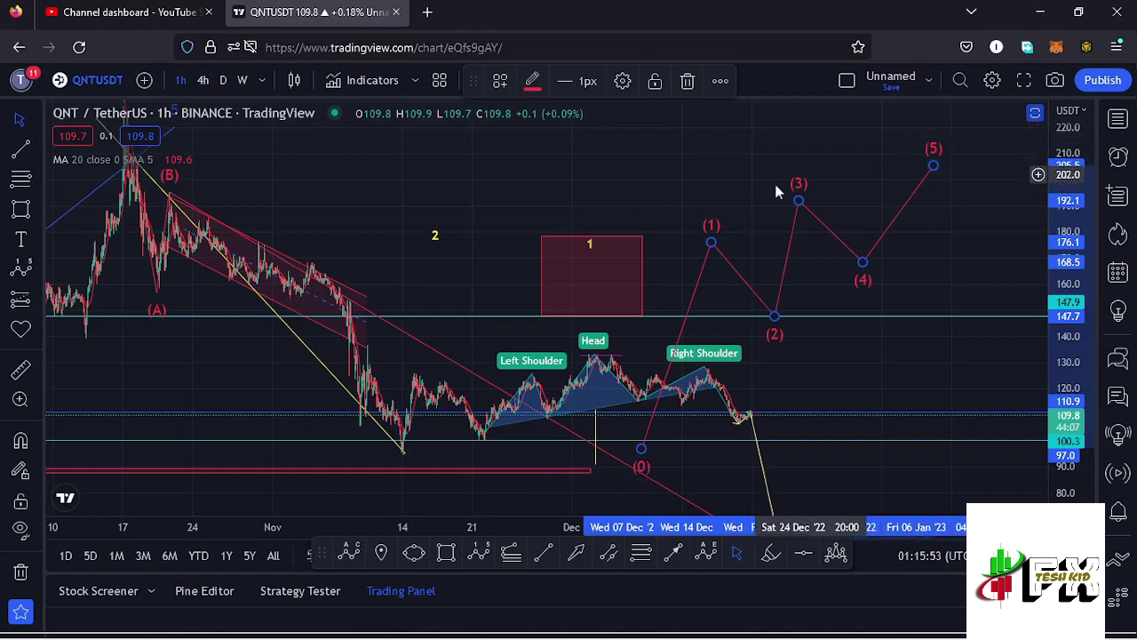
Step: Move the yellow label 3 to about 211, just above wave point (3)
drag(744, 172, 734, 264)
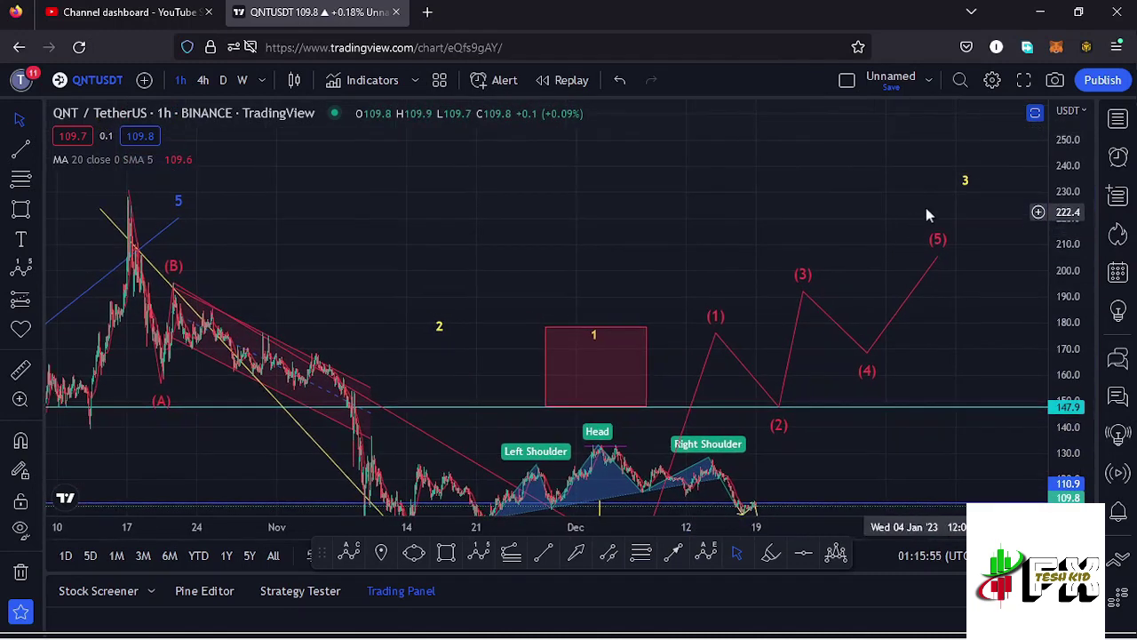
drag(963, 177, 784, 241)
drag(765, 297, 787, 203)
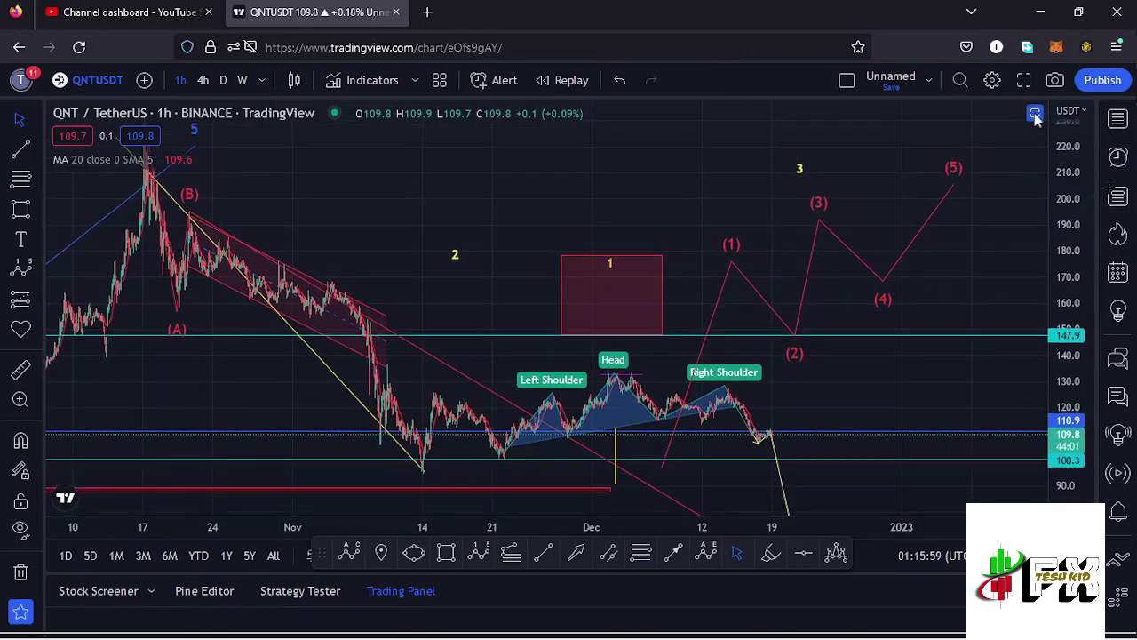
Step: Bring the indicator panes back below the price chart, and examine the RSI at full size
click(1036, 114)
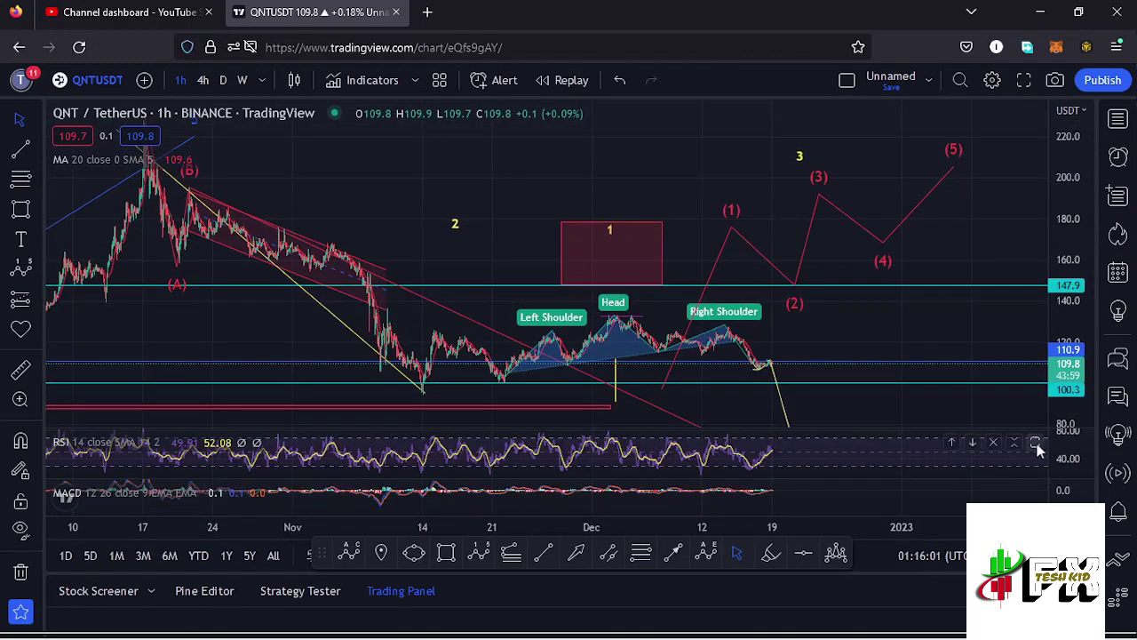
click(1035, 442)
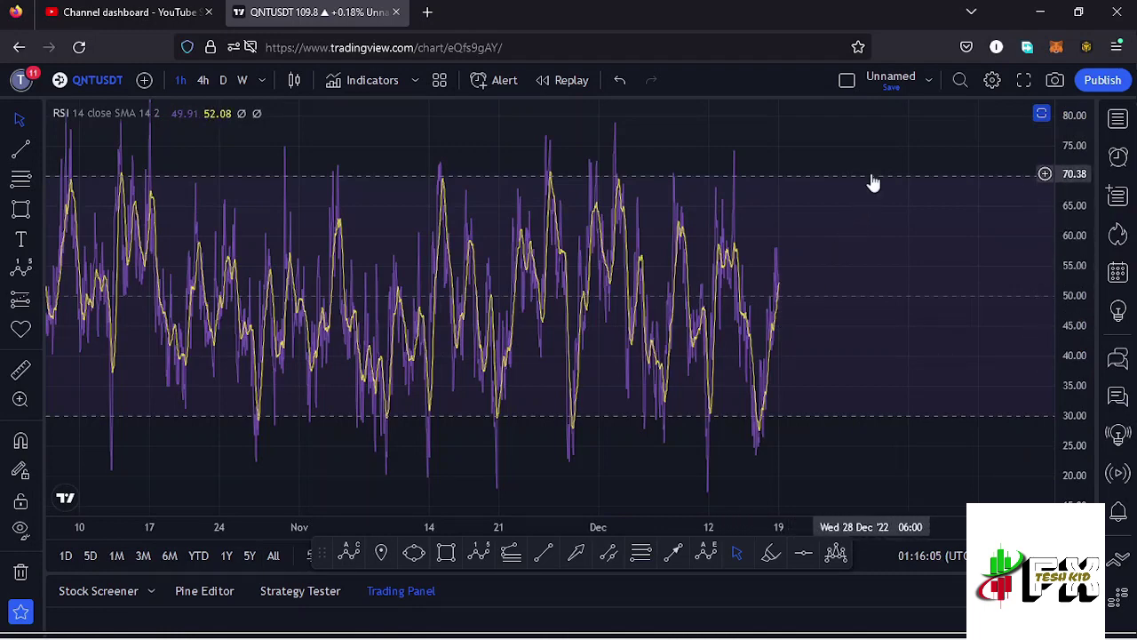
click(1042, 116)
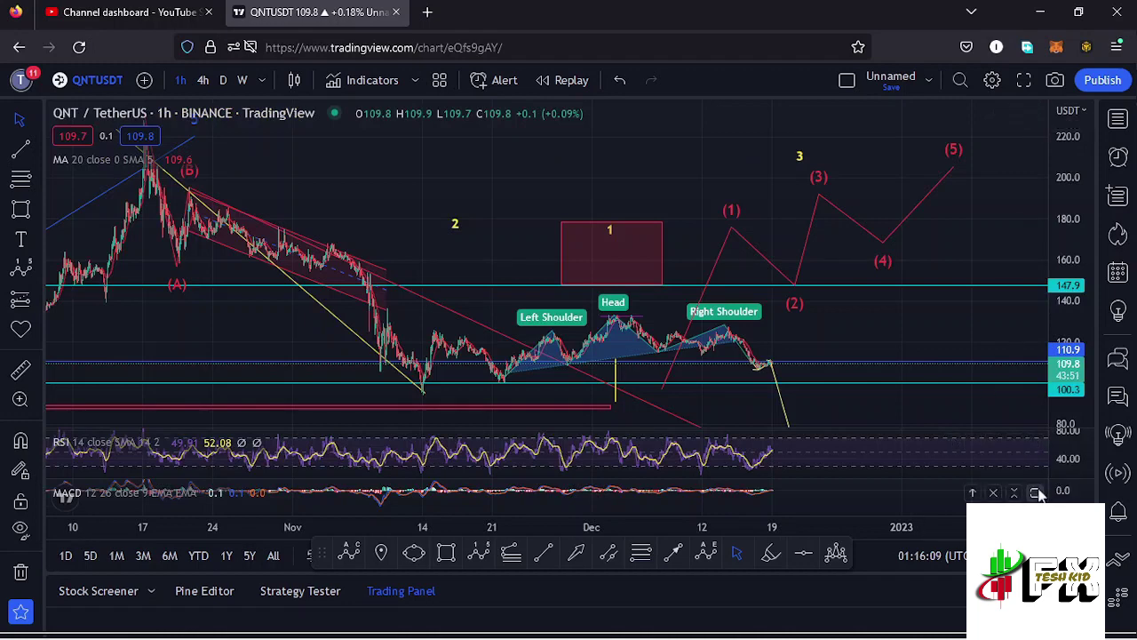
Step: Examine the MACD at full size around its latest crossovers from 14 to 19 December, and return to the price chart with all panes
click(1036, 493)
scroll(749, 413, up, 8)
drag(432, 394, 821, 403)
scroll(533, 405, up, 7)
drag(218, 377, 869, 427)
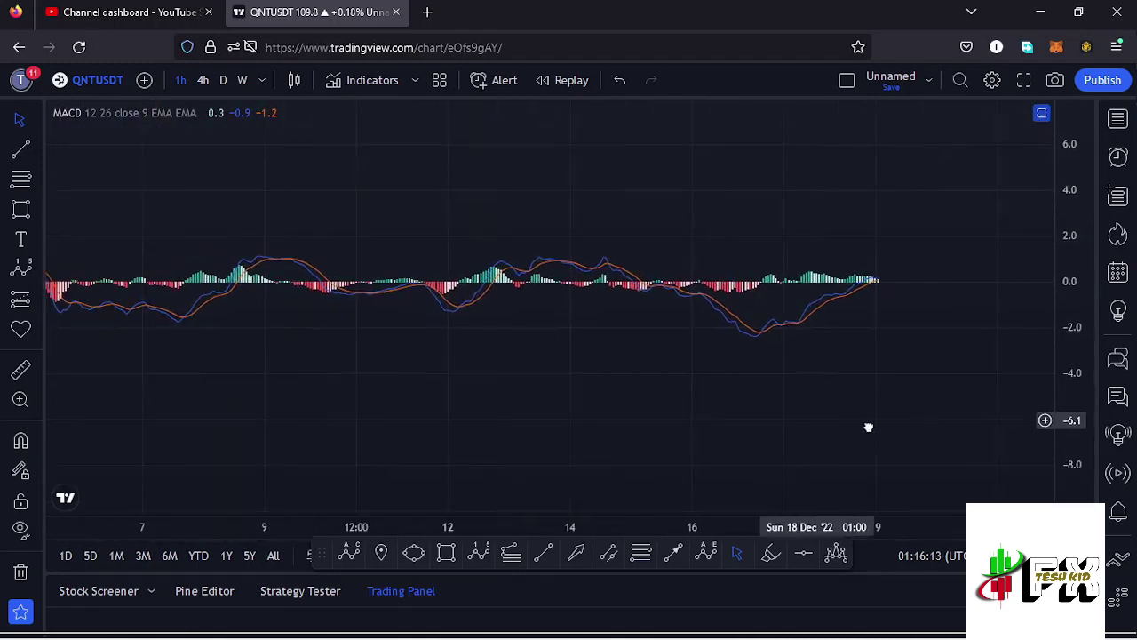
scroll(667, 442, up, 3)
scroll(721, 435, up, 2)
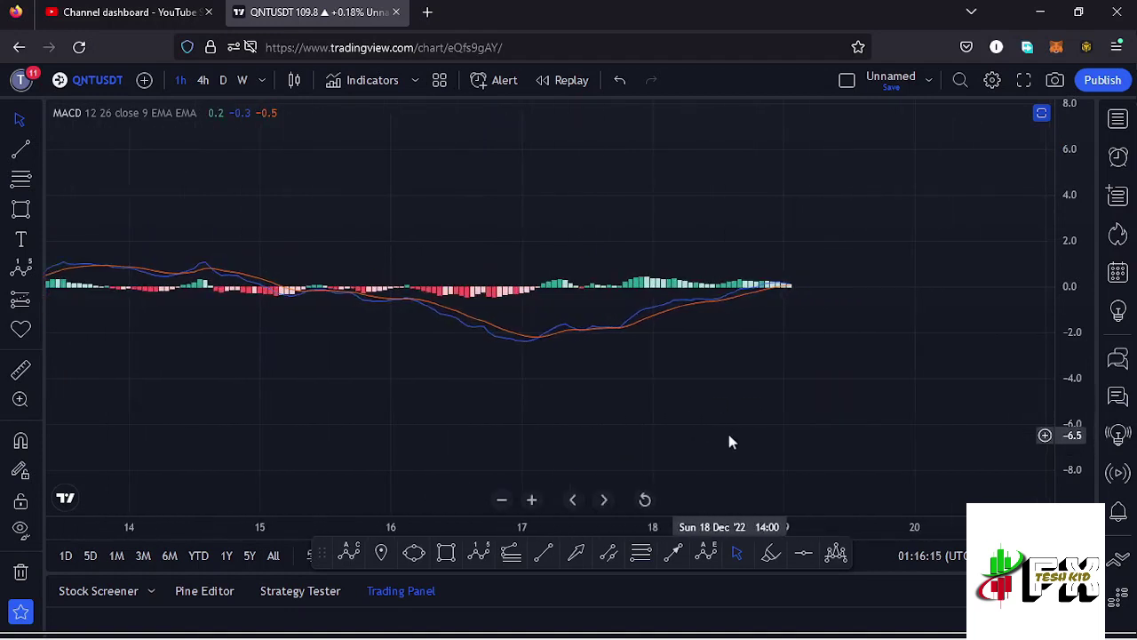
scroll(1048, 315, up, 3)
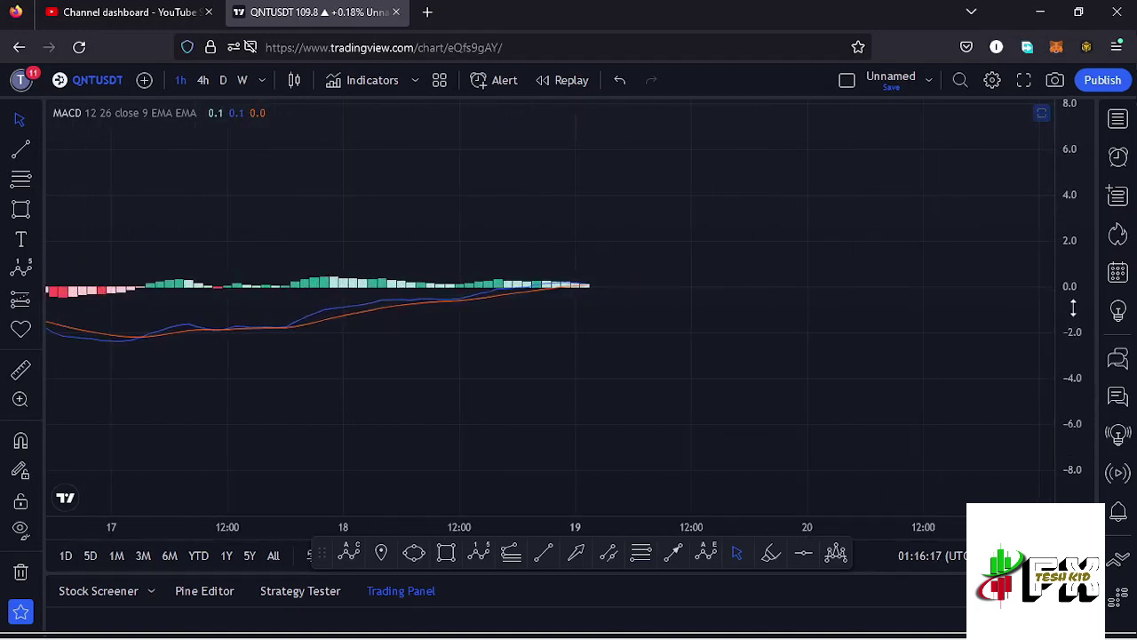
scroll(1076, 327, up, 8)
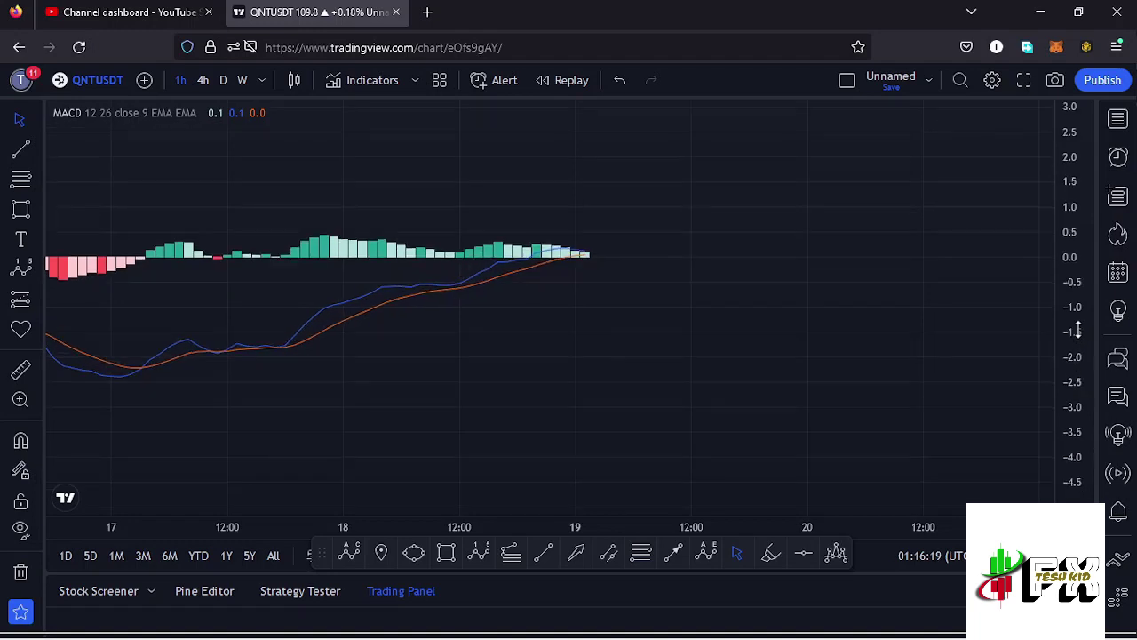
drag(1077, 331, 1077, 336)
scroll(613, 342, down, 3)
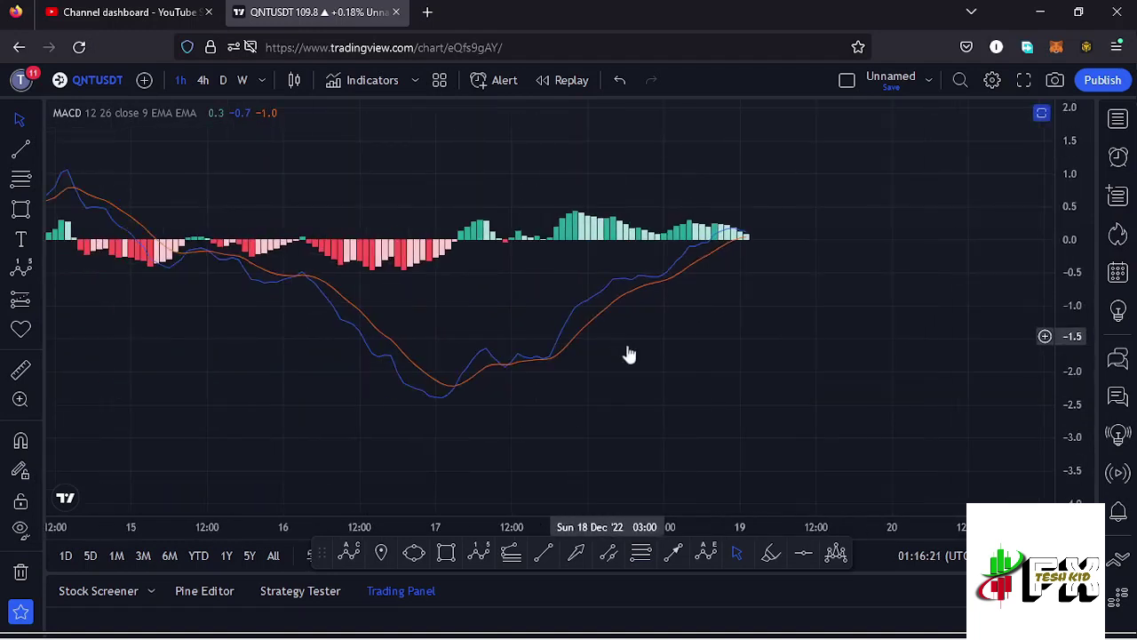
click(1043, 113)
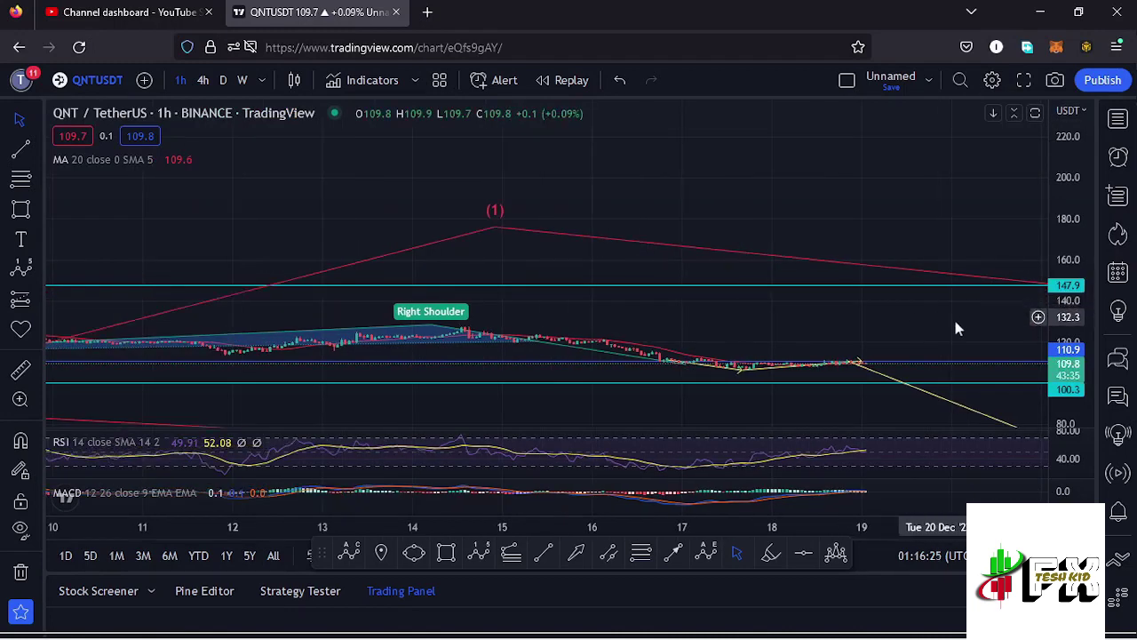
scroll(956, 328, down, 5)
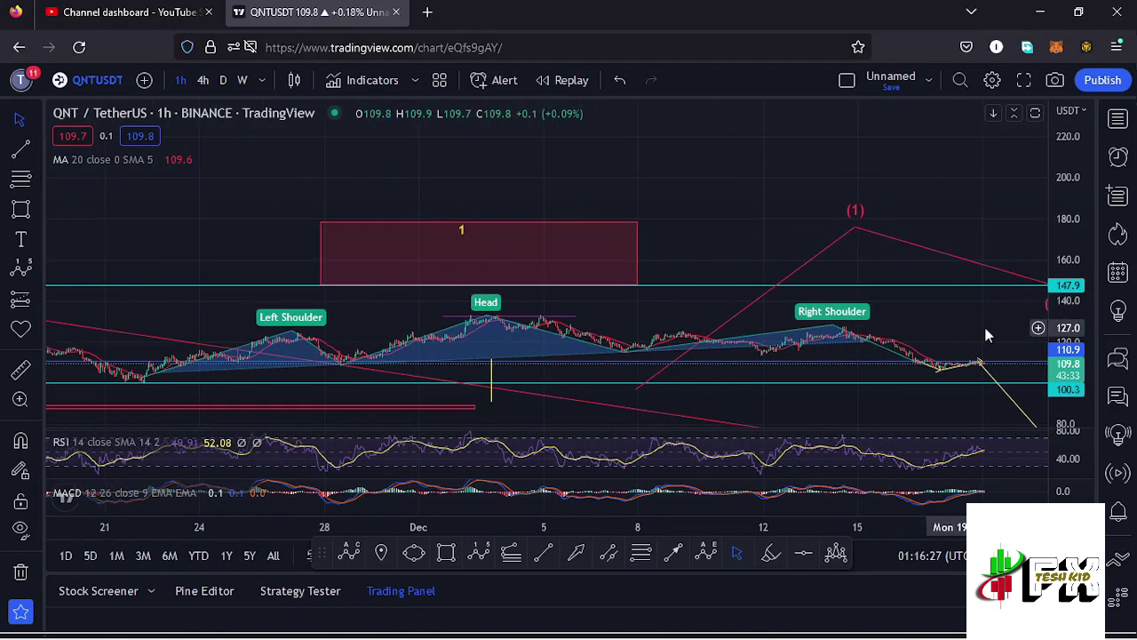